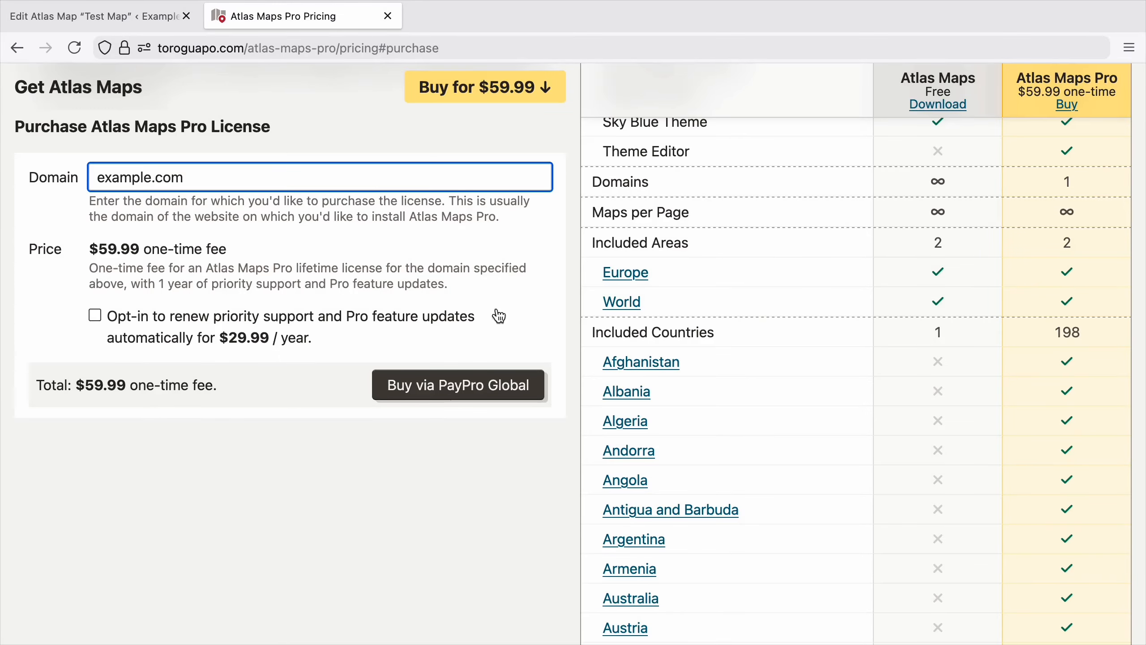
Buy the Atlas Maps Pro license for example.com through PayPro Global and close the pricing page.
click(501, 384)
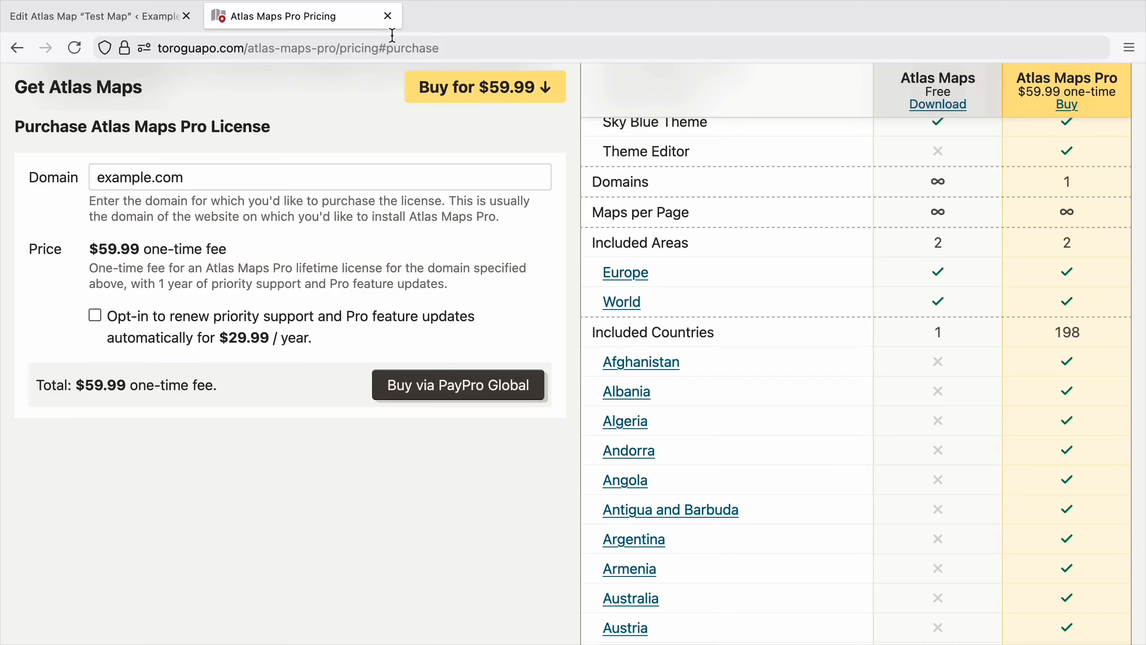
click(386, 18)
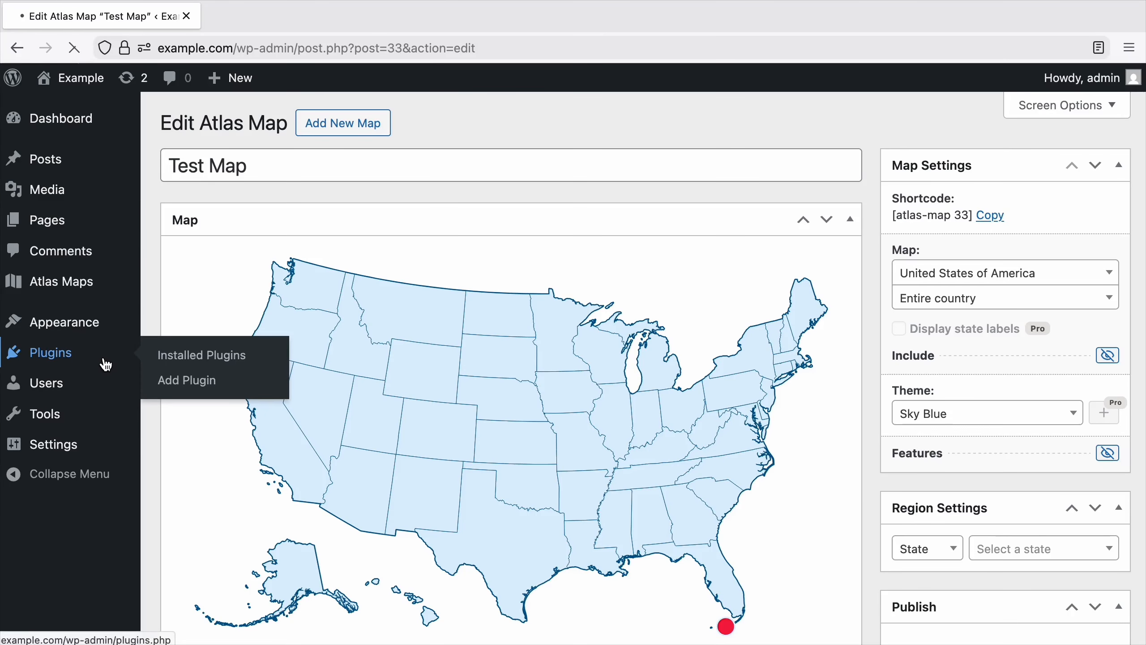
Install the plugin from the uploaded file atlas-maps-pro-1.0.1.zip.
click(106, 361)
click(267, 130)
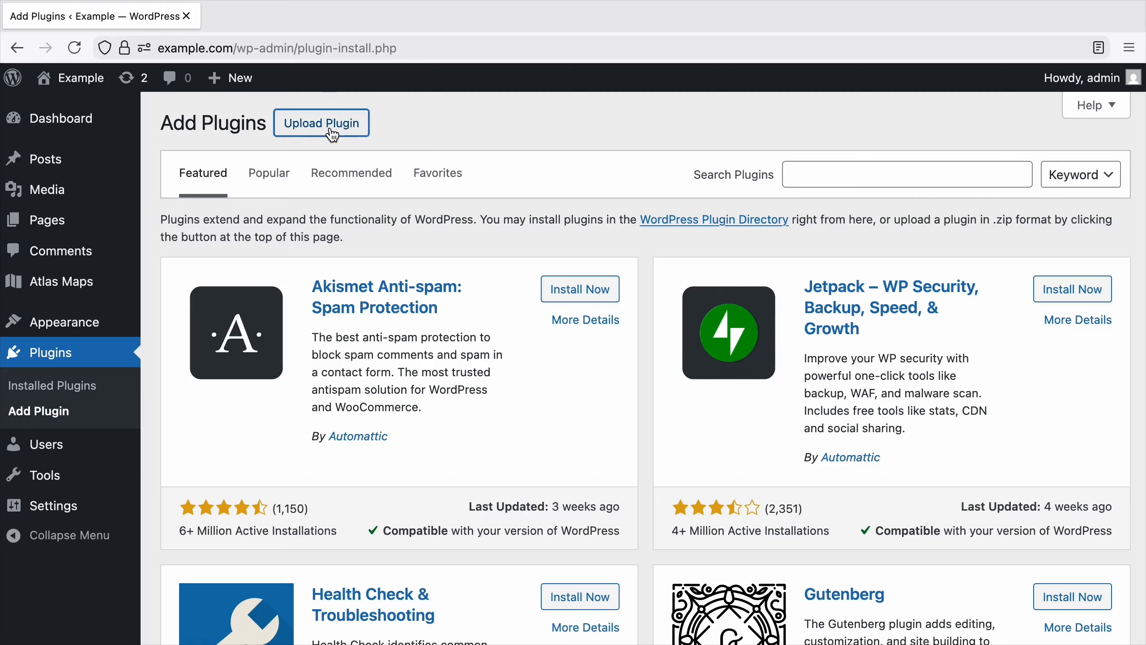
click(326, 123)
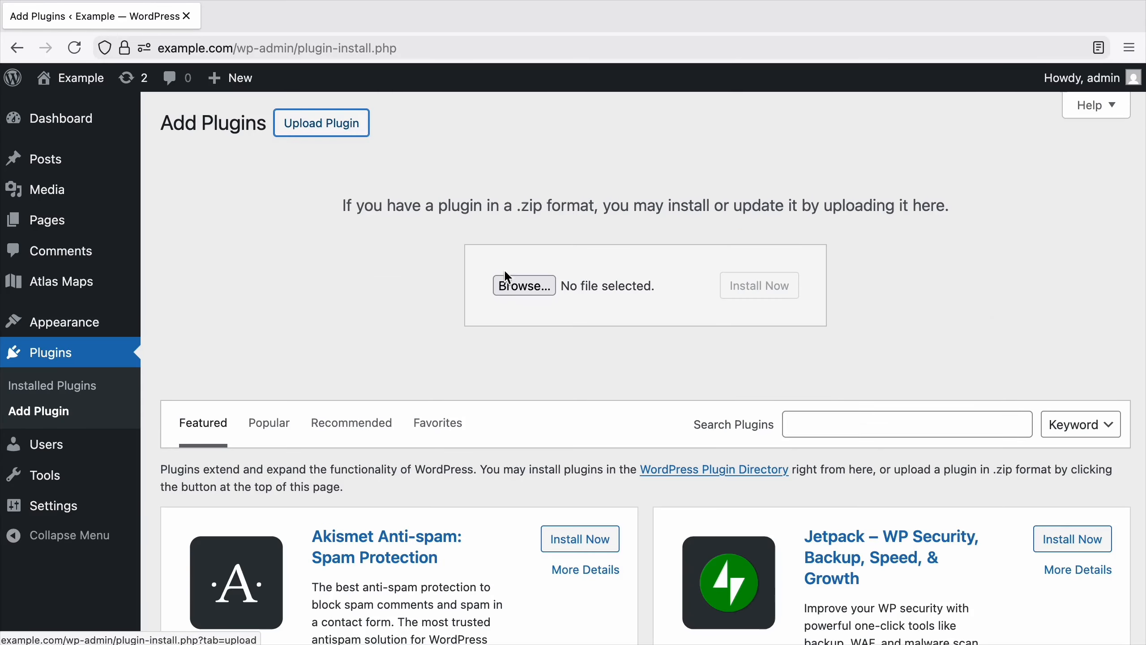
click(551, 286)
double_click(583, 192)
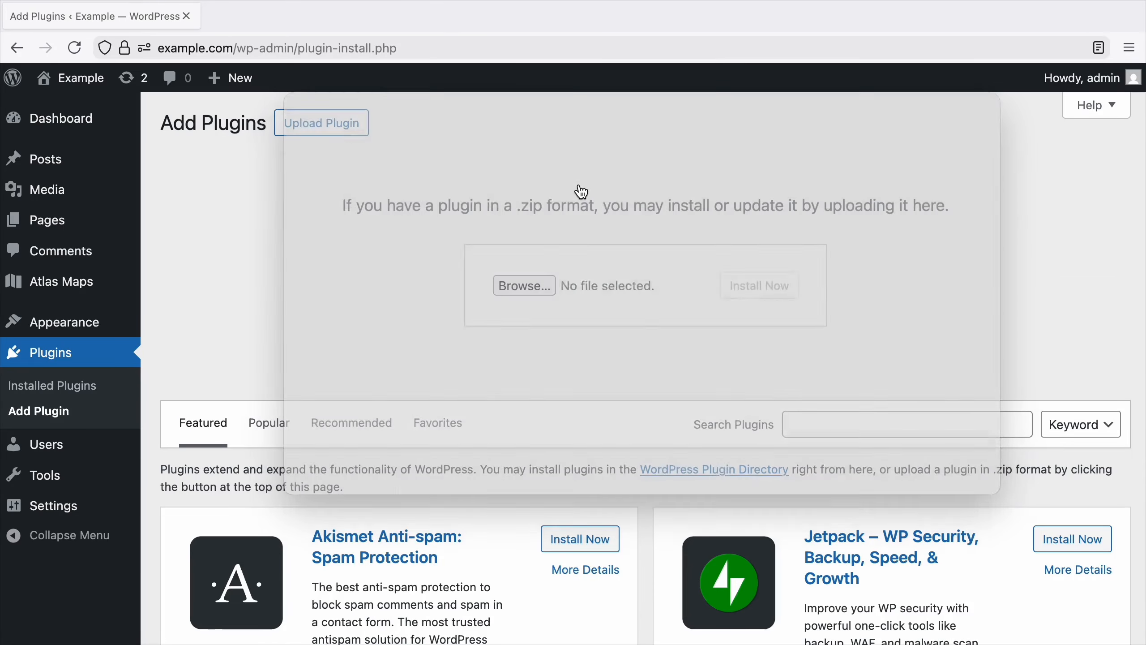
click(760, 285)
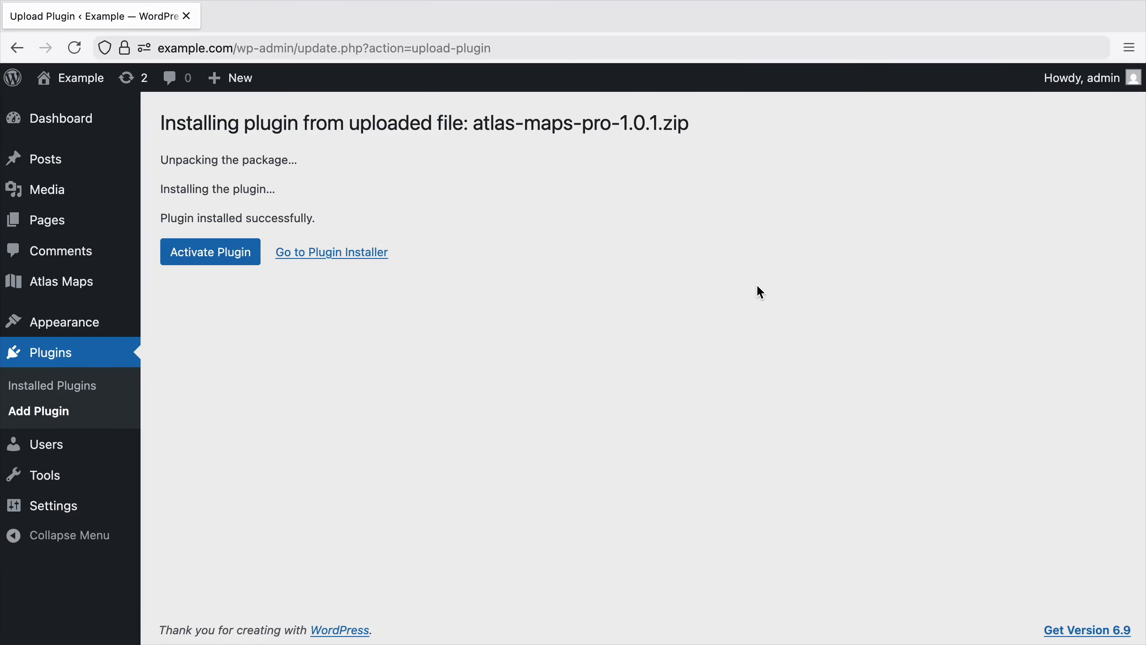
Deactivate the free Atlas Maps plugin and activate Atlas Maps Pro among the installed plugins.
click(77, 386)
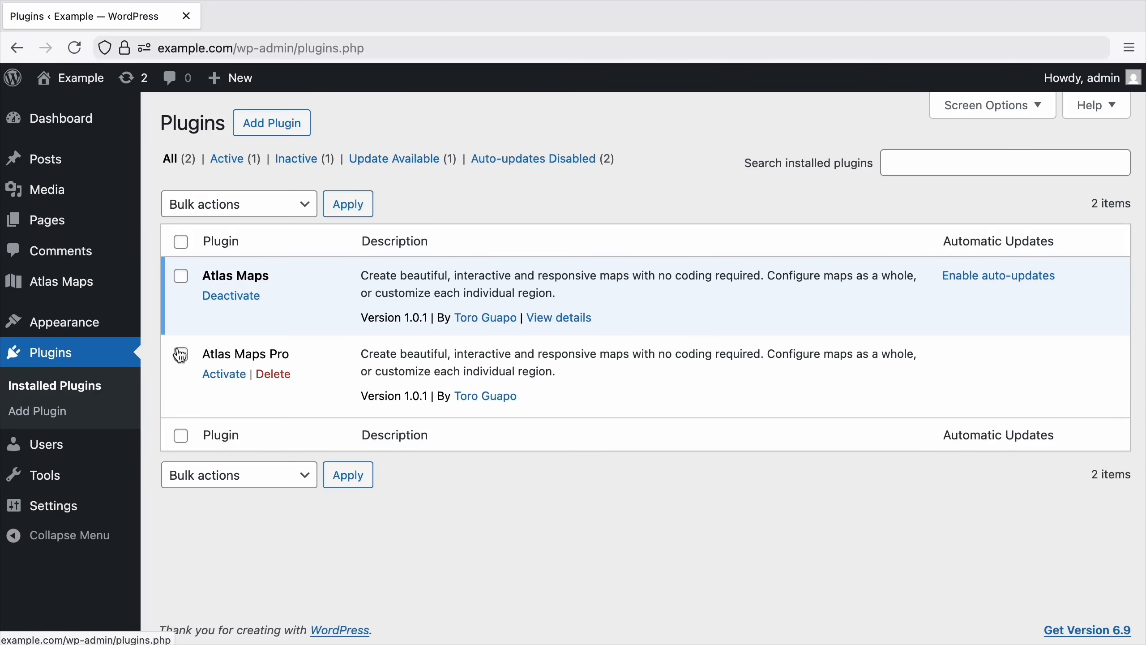
click(231, 296)
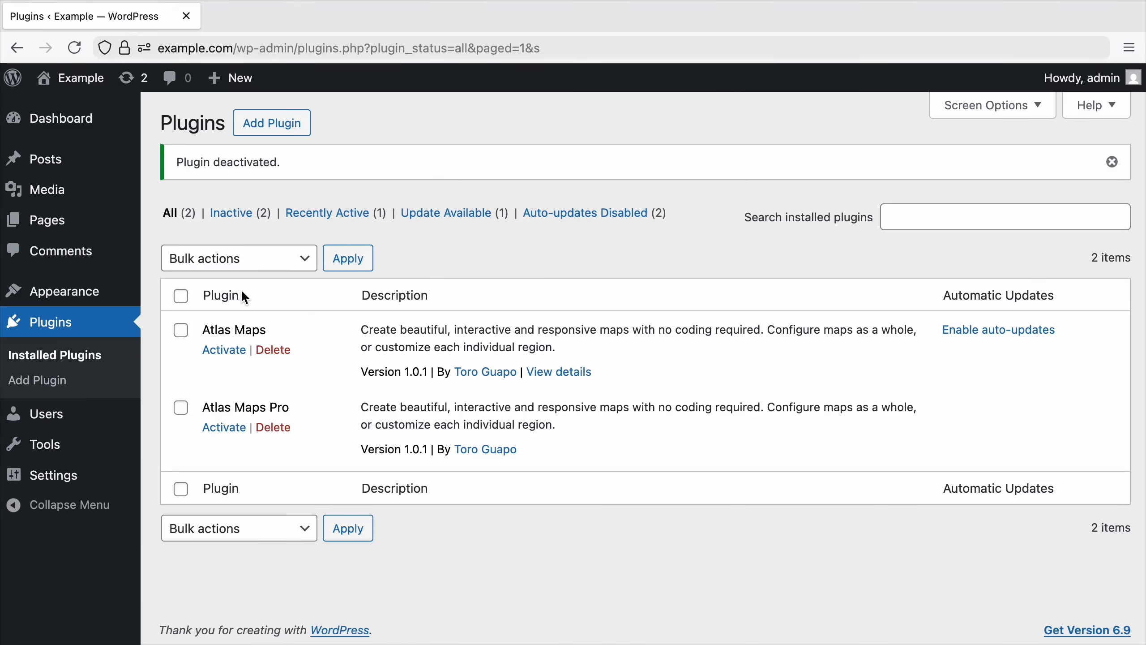
click(228, 428)
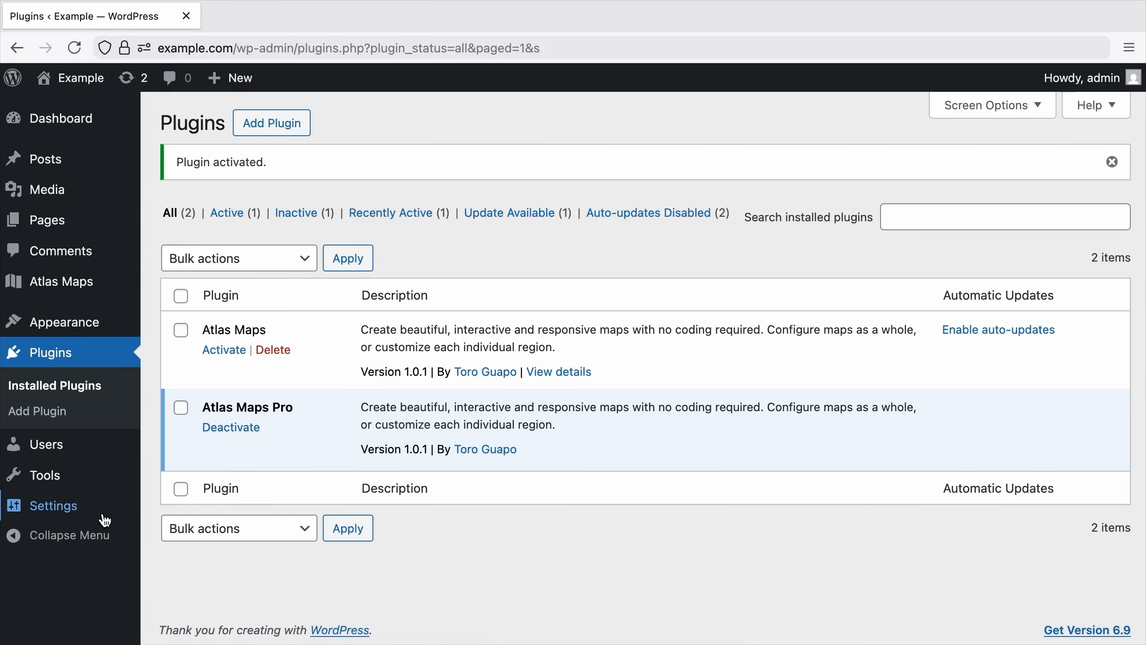
Paste the purchased license key into the Atlas Maps settings and save the changes.
mouse_move(107, 515)
click(187, 558)
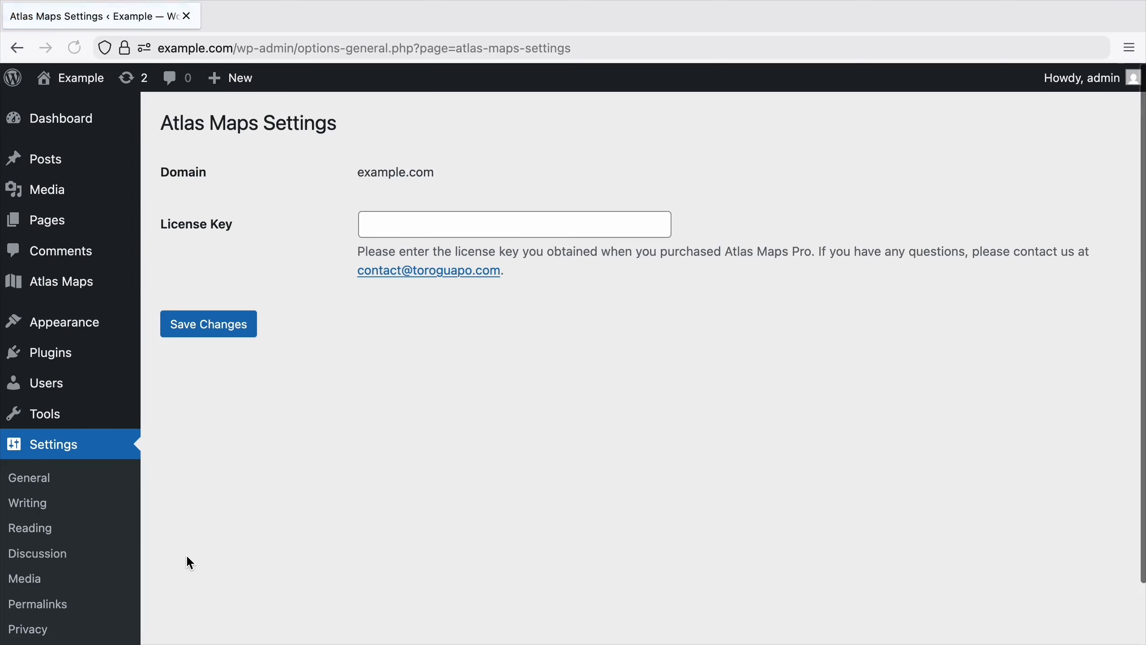
click(541, 220)
key(super+v)
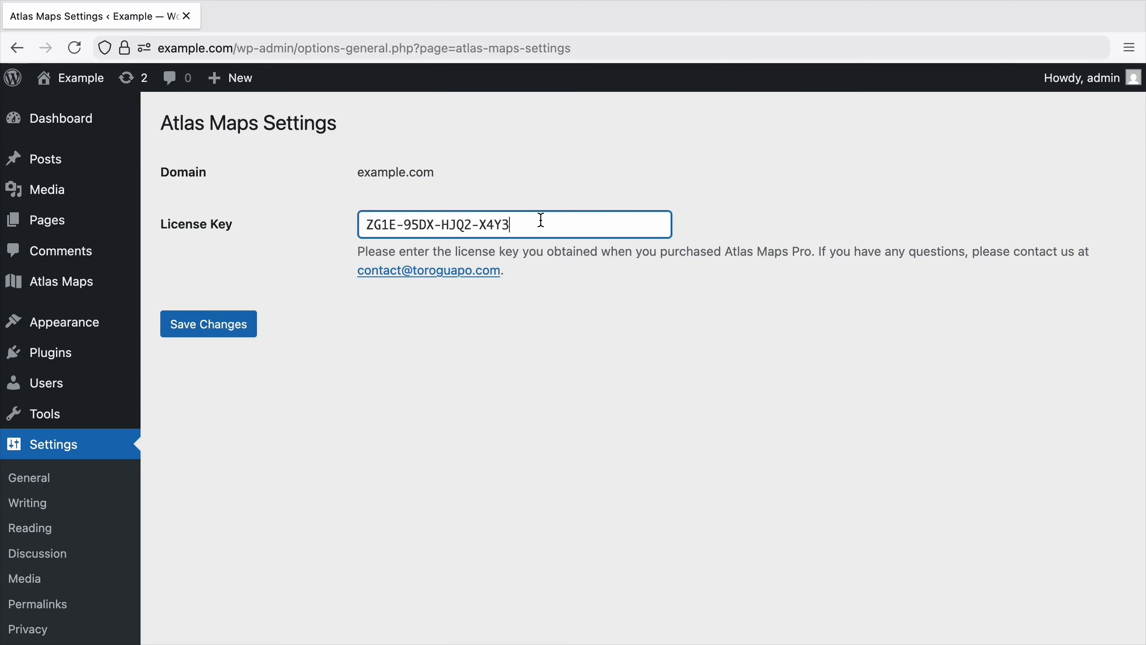
click(218, 325)
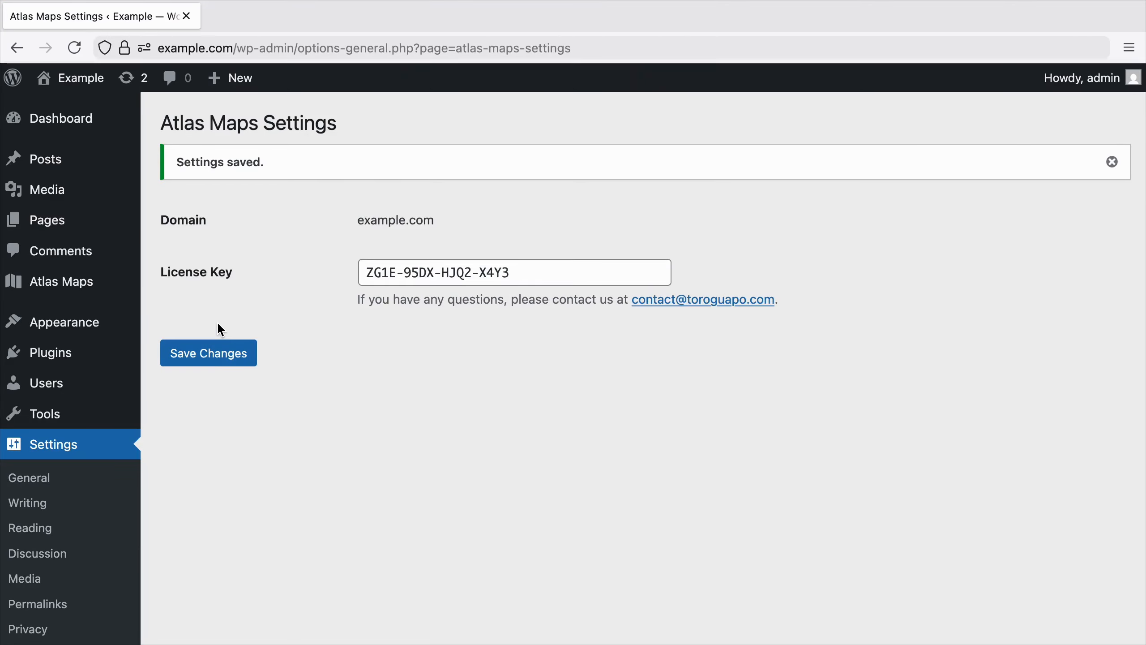
Open Test Map from the list of Atlas Maps for editing.
click(104, 284)
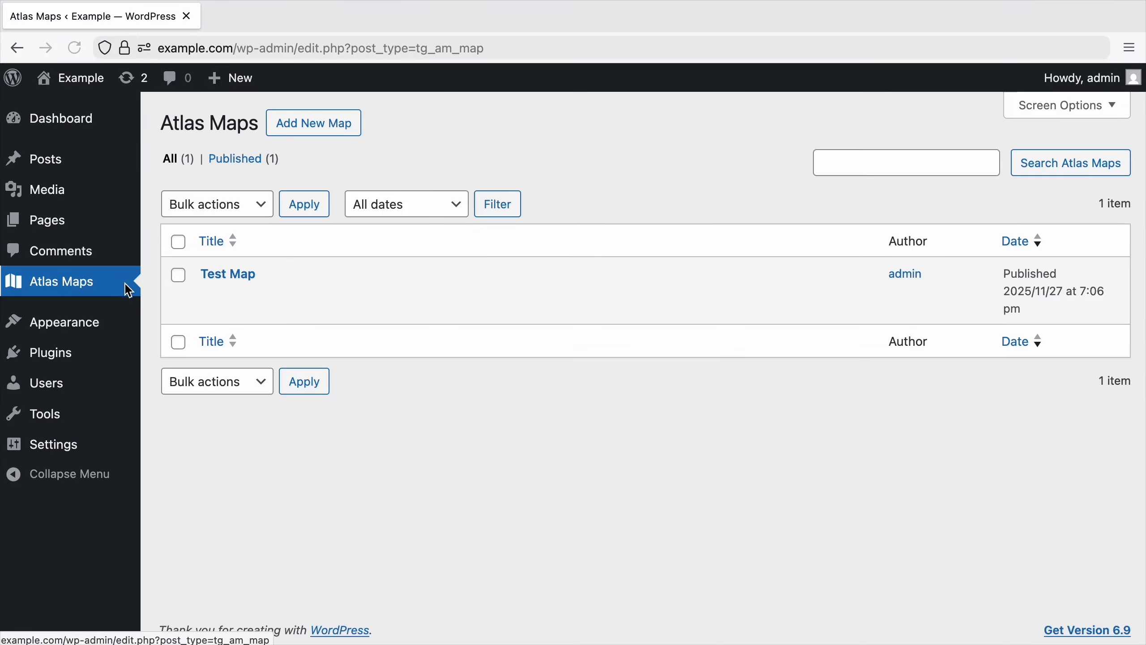
click(208, 295)
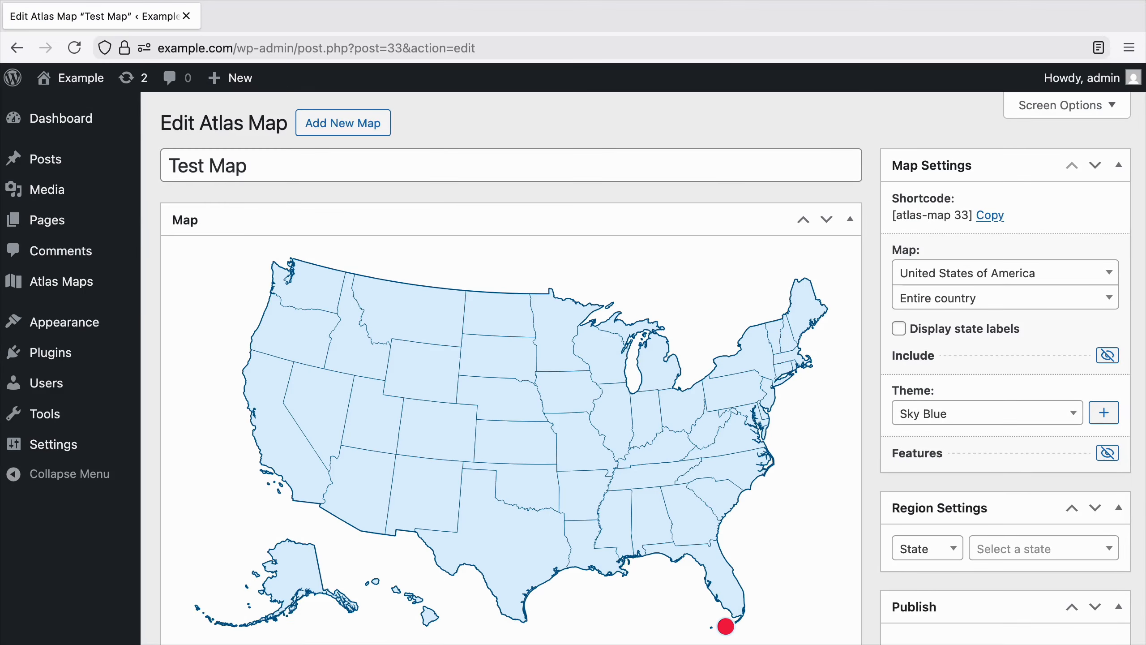
Browse the countries available for the map and leave the country selection as it is.
click(1003, 273)
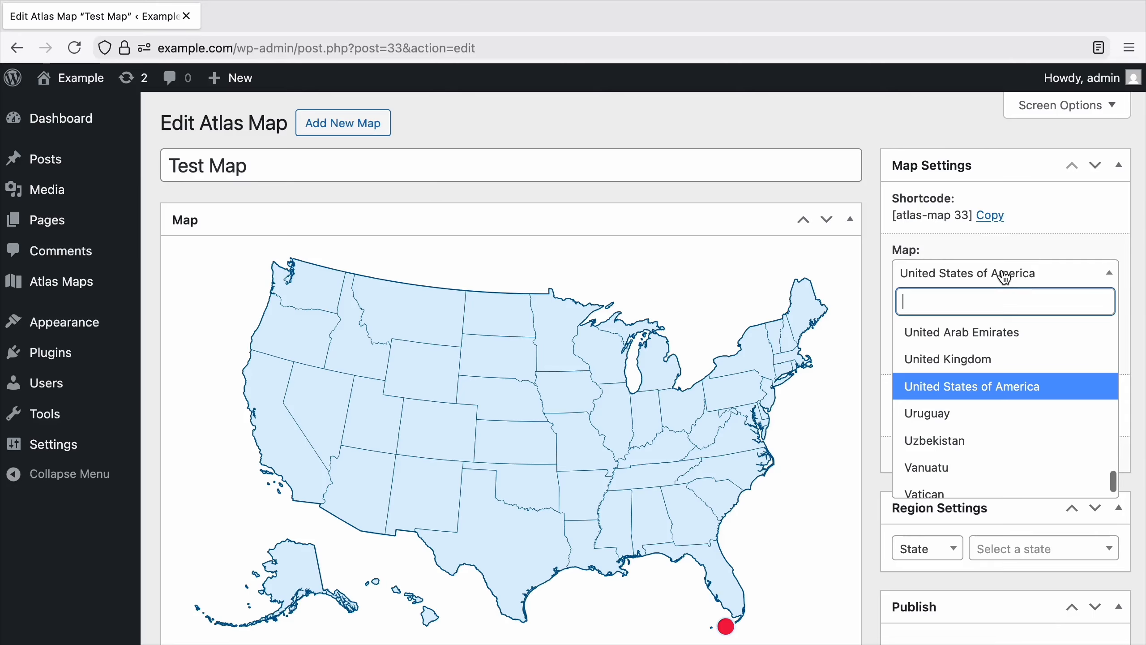
scroll(994, 456, up, 5)
scroll(994, 456, up, 15)
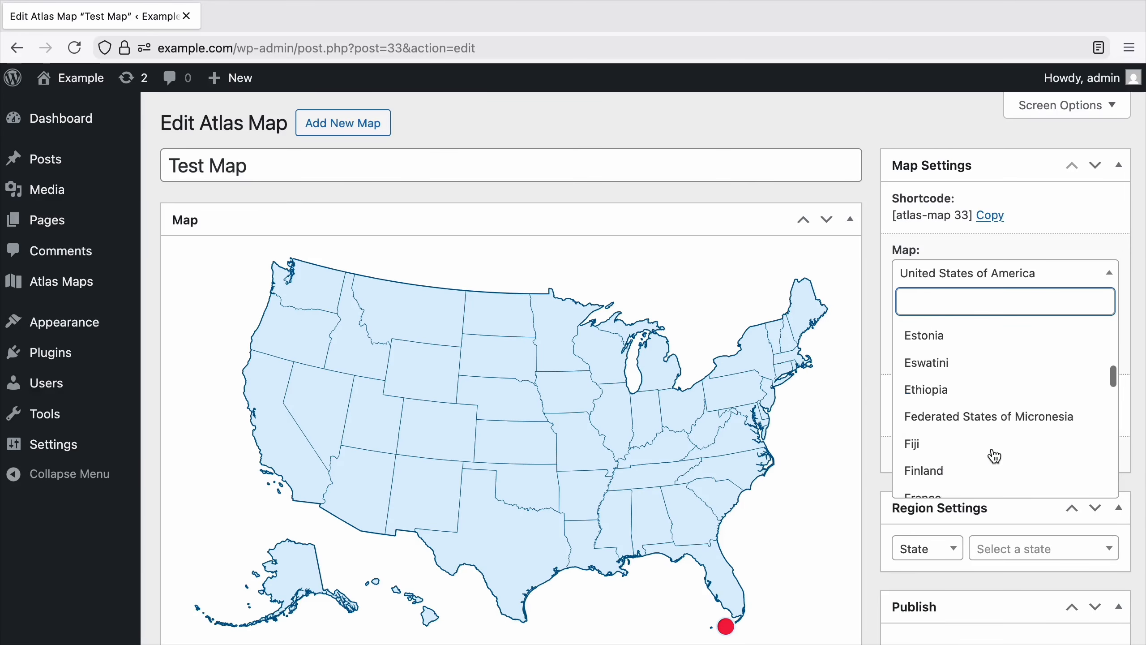
key(Escape)
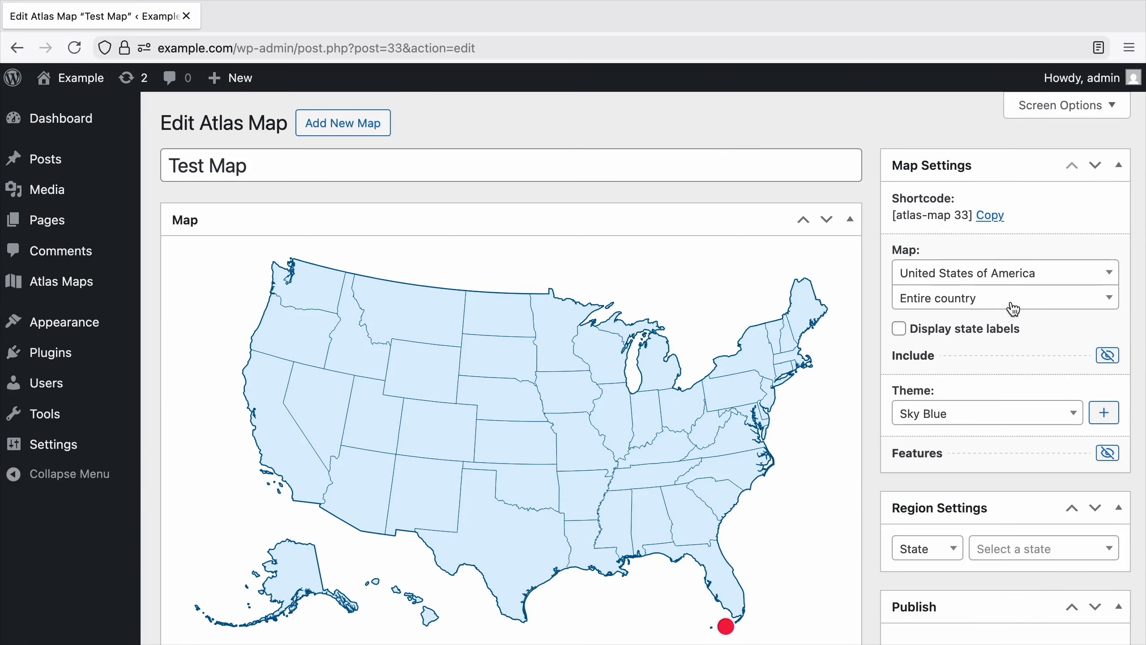
Limit the United States map to the state of California.
click(1014, 308)
scroll(1005, 371, down, 10)
text(c)
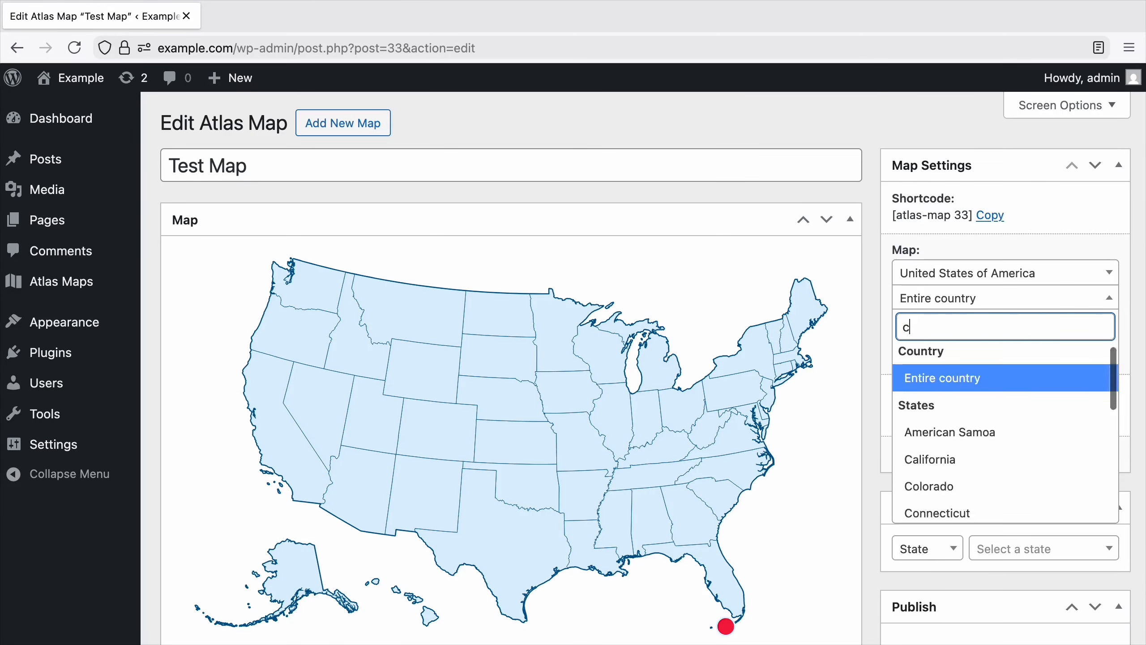
text(ali)
click(997, 384)
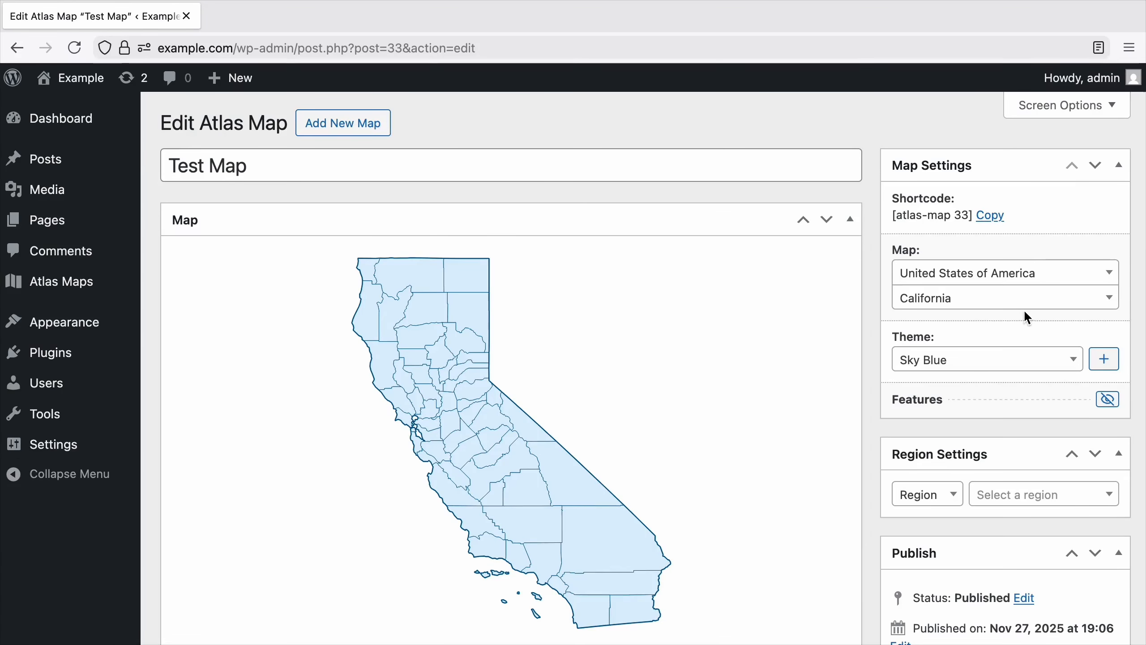
Set the United States map back to the entire country.
click(1023, 307)
scroll(1007, 400, up, 3)
click(1009, 386)
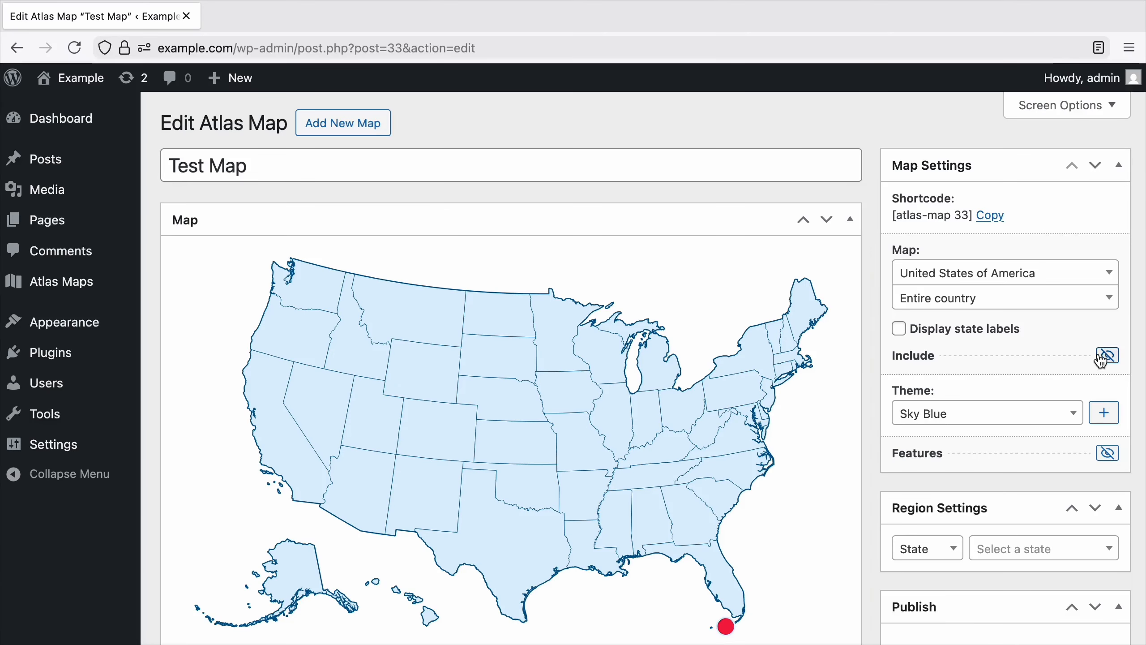
Try including Guam, the Mariana Islands and Puerto Rico in the map, and exclude them again.
click(1107, 356)
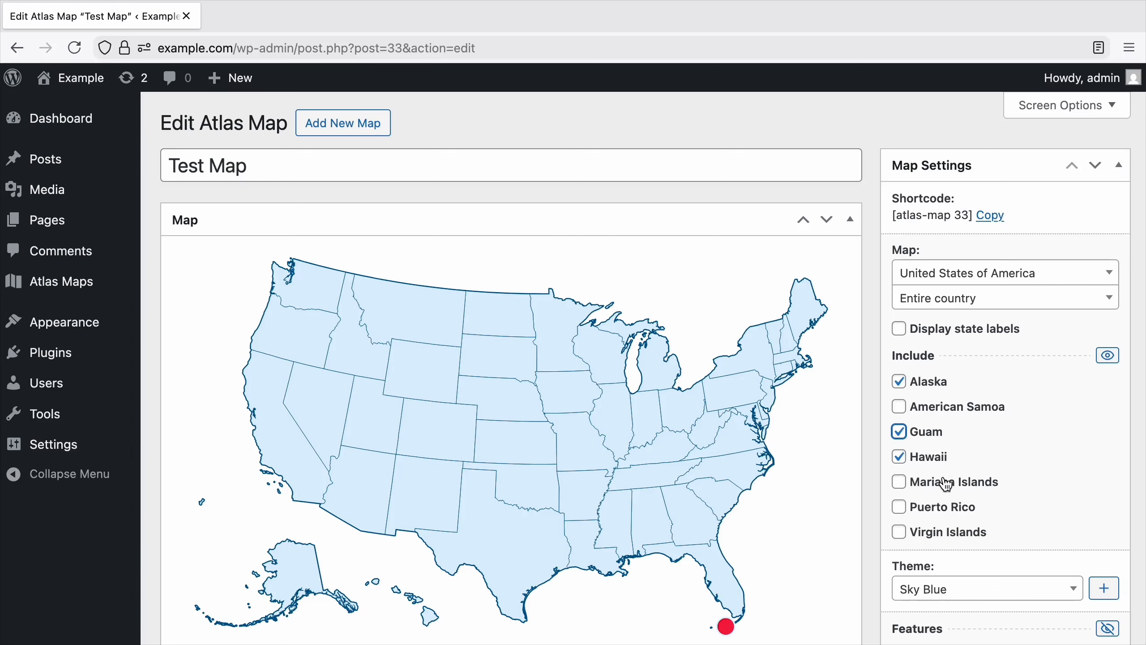
click(950, 505)
click(951, 507)
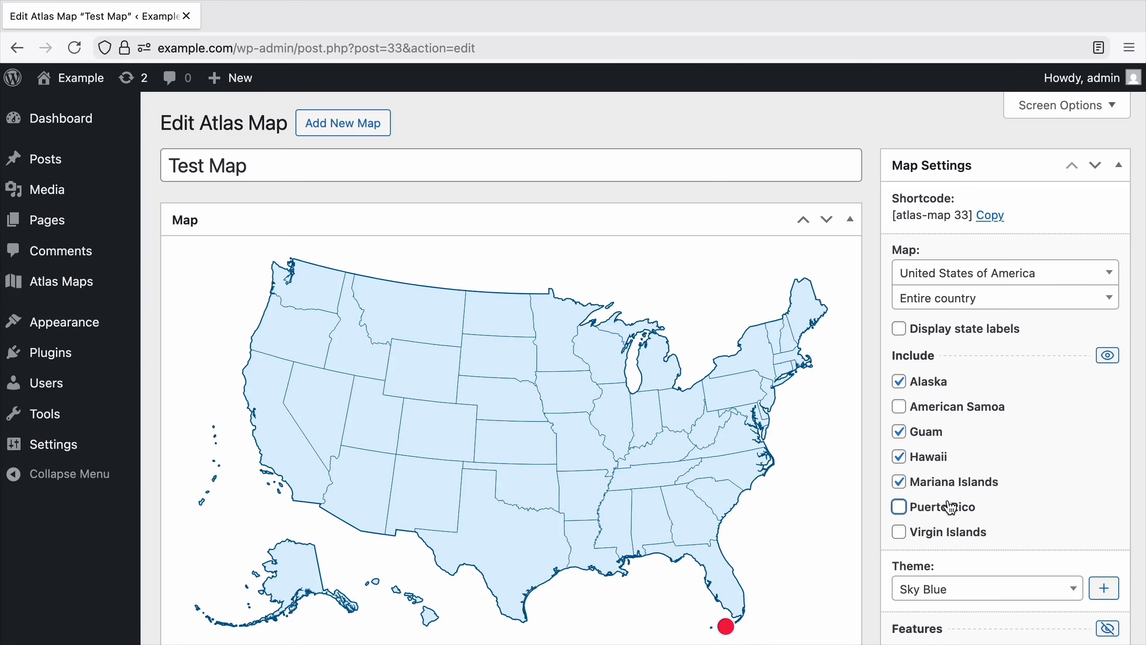
click(957, 484)
click(936, 433)
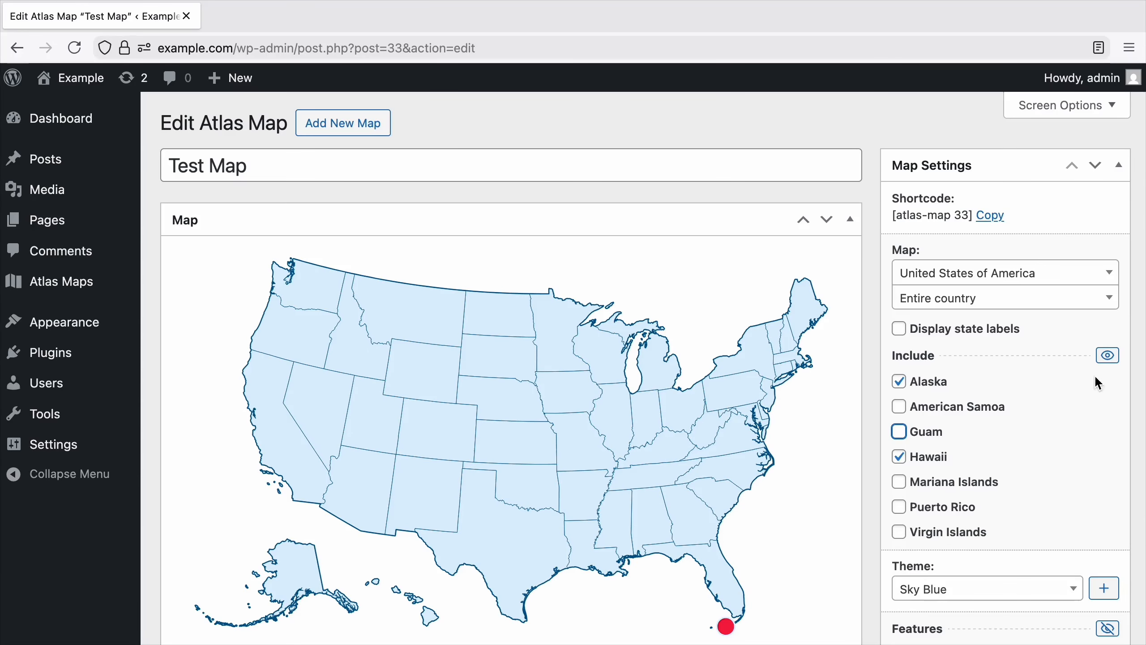
click(1108, 358)
Display the state labels on the map and set its theme to Iris after trying Neo Brutalist.
click(997, 332)
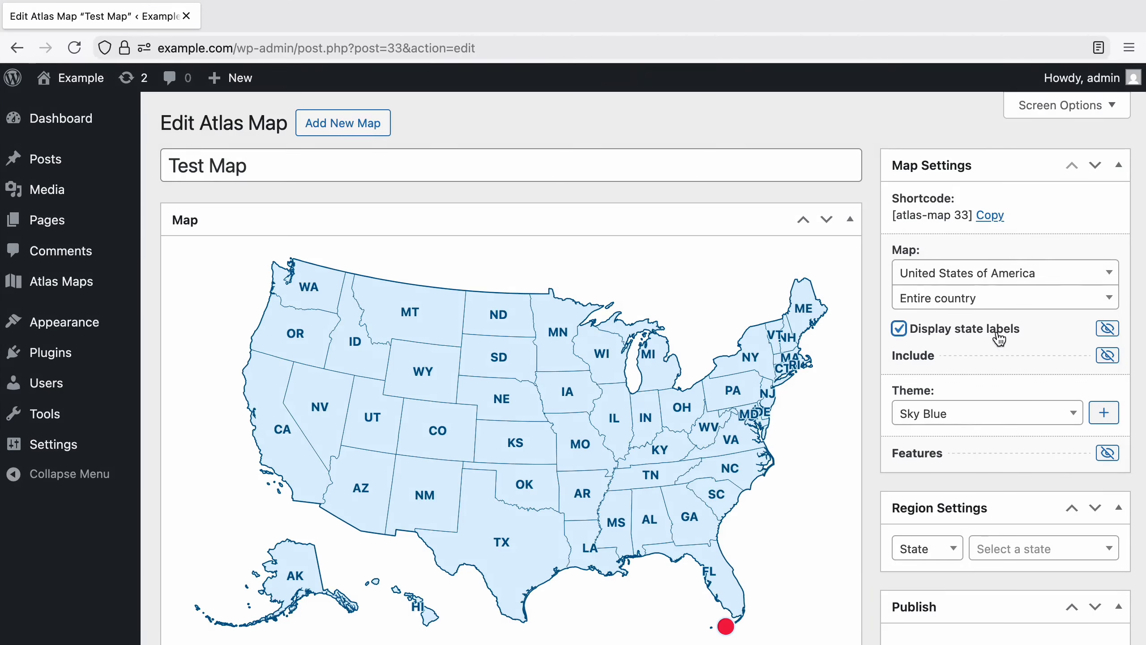
click(1011, 419)
scroll(988, 499, down, 1)
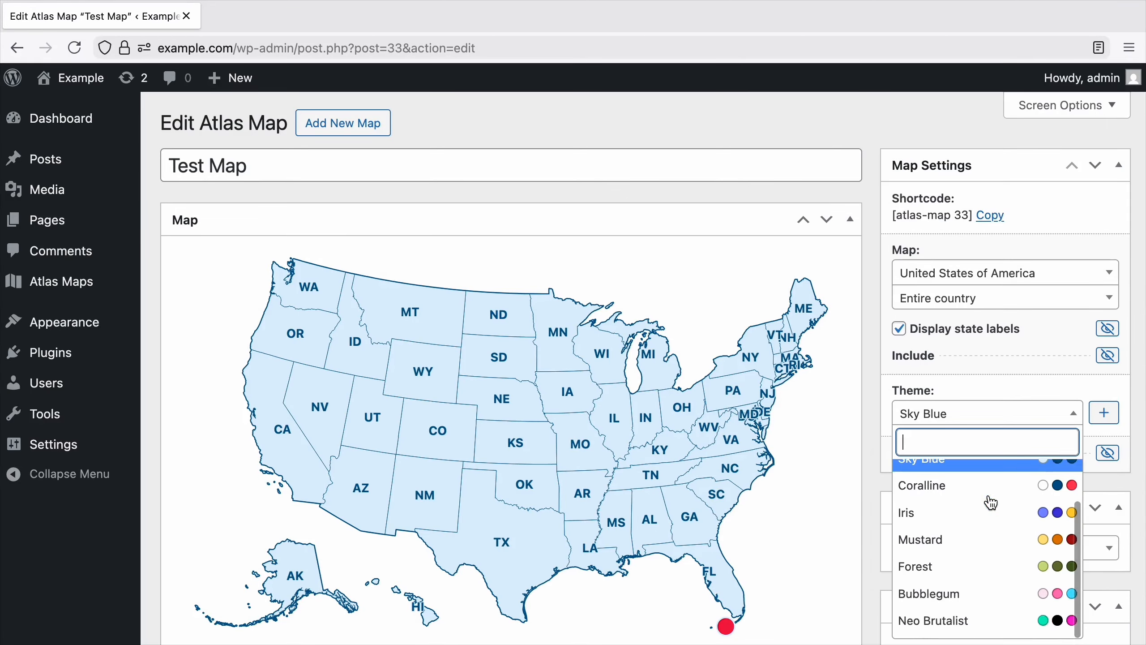
click(976, 627)
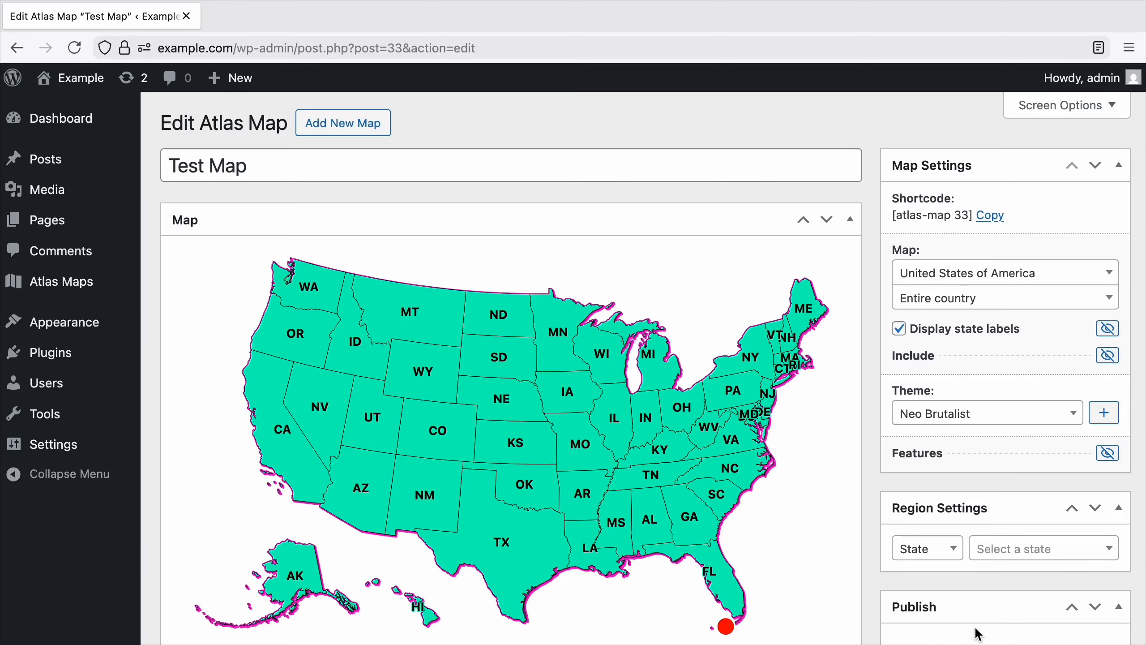
click(1044, 420)
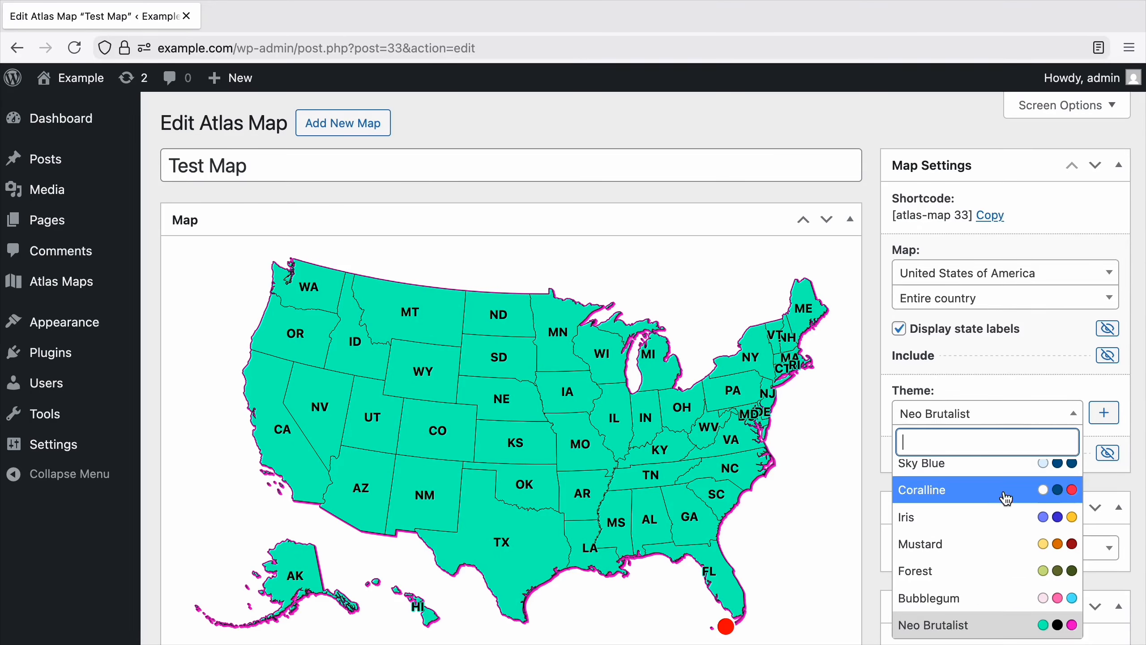
click(1000, 516)
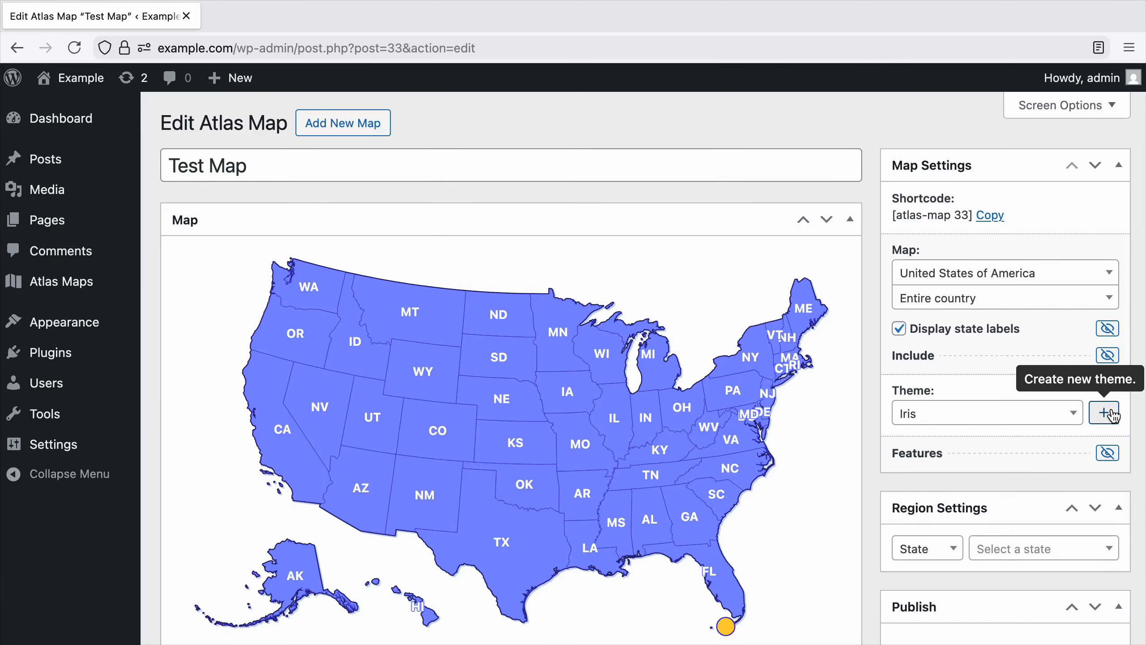
Give the default region tooltip the rich text "{state-name}, United States" and keep the active tooltip visible in the map preview.
click(1108, 452)
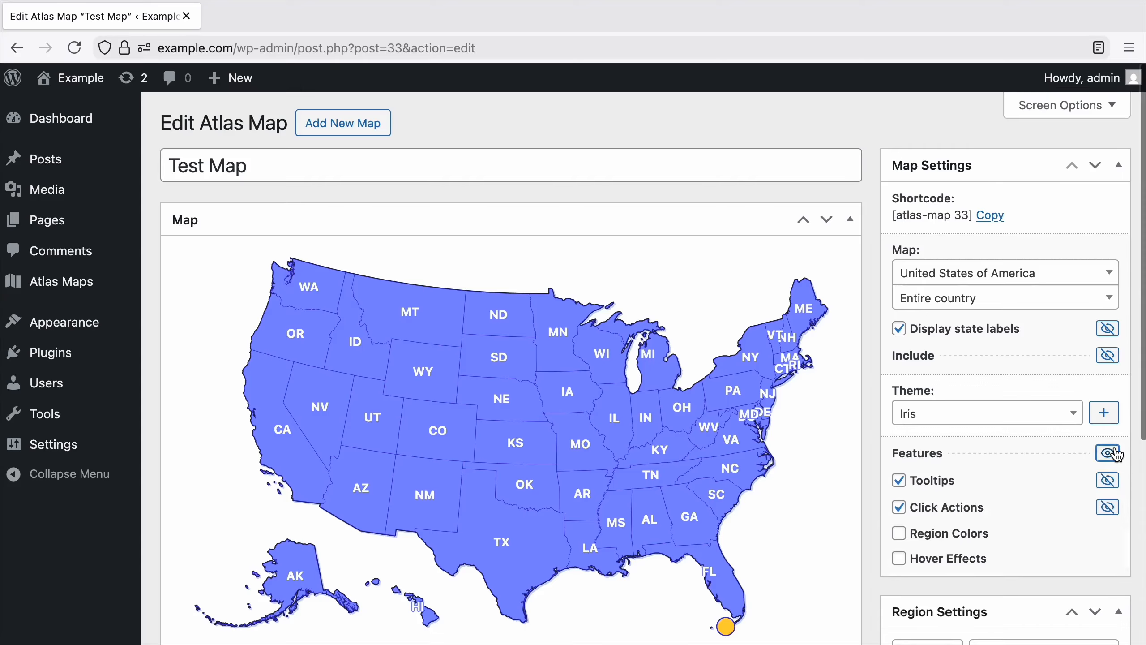
click(1108, 481)
scroll(1109, 482, down, 3)
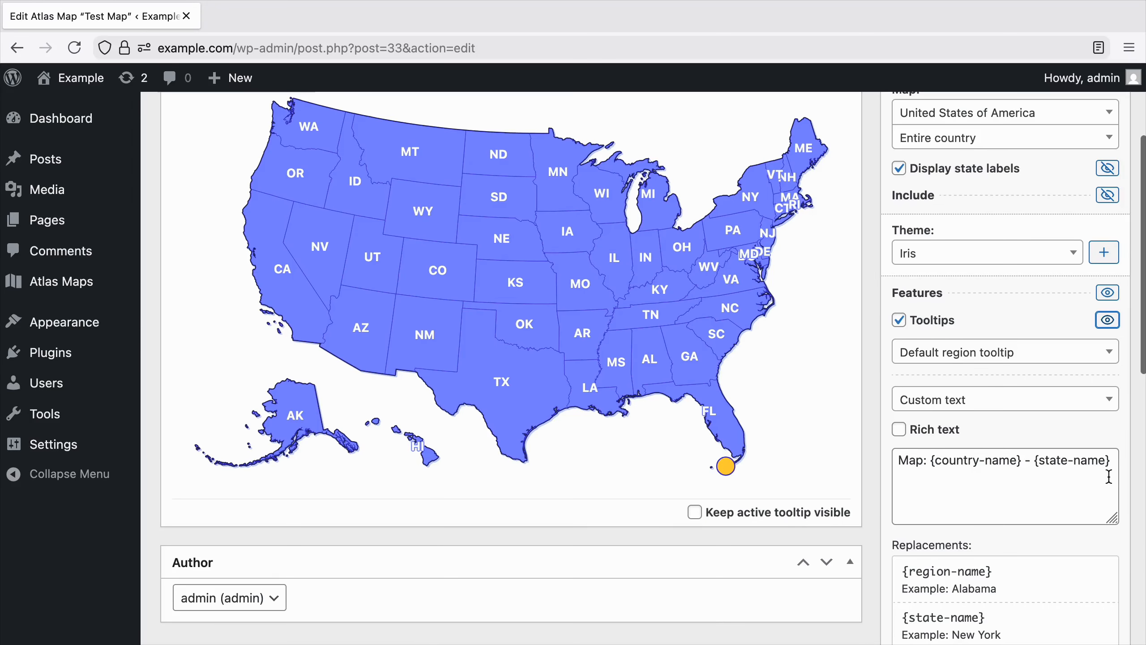
click(942, 430)
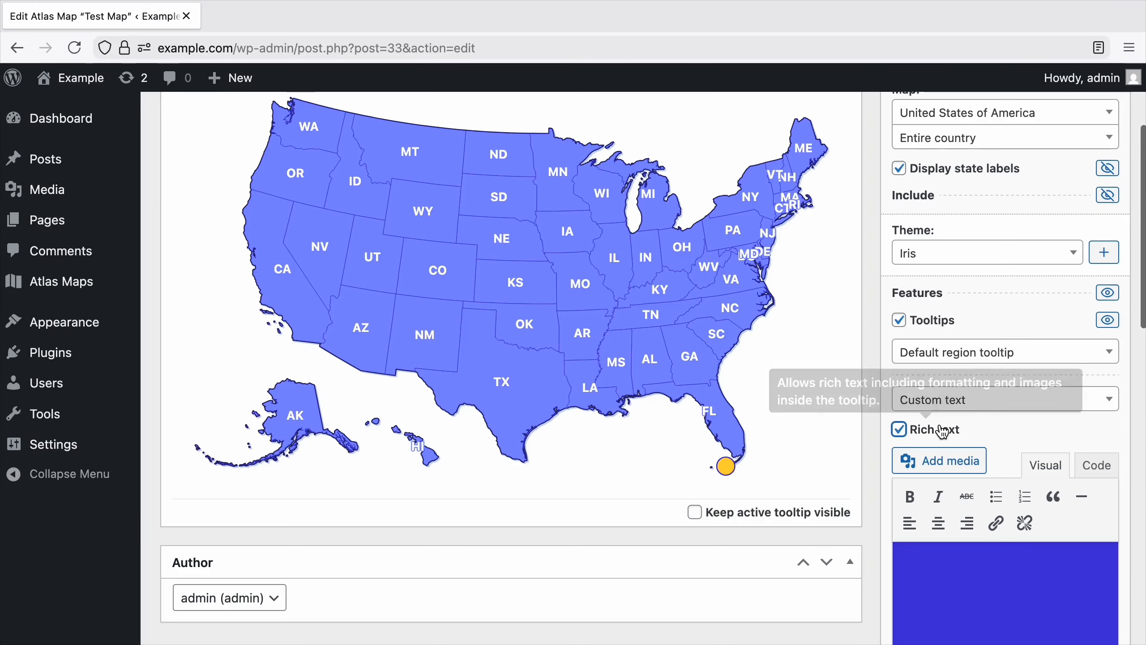
click(959, 584)
text({st)
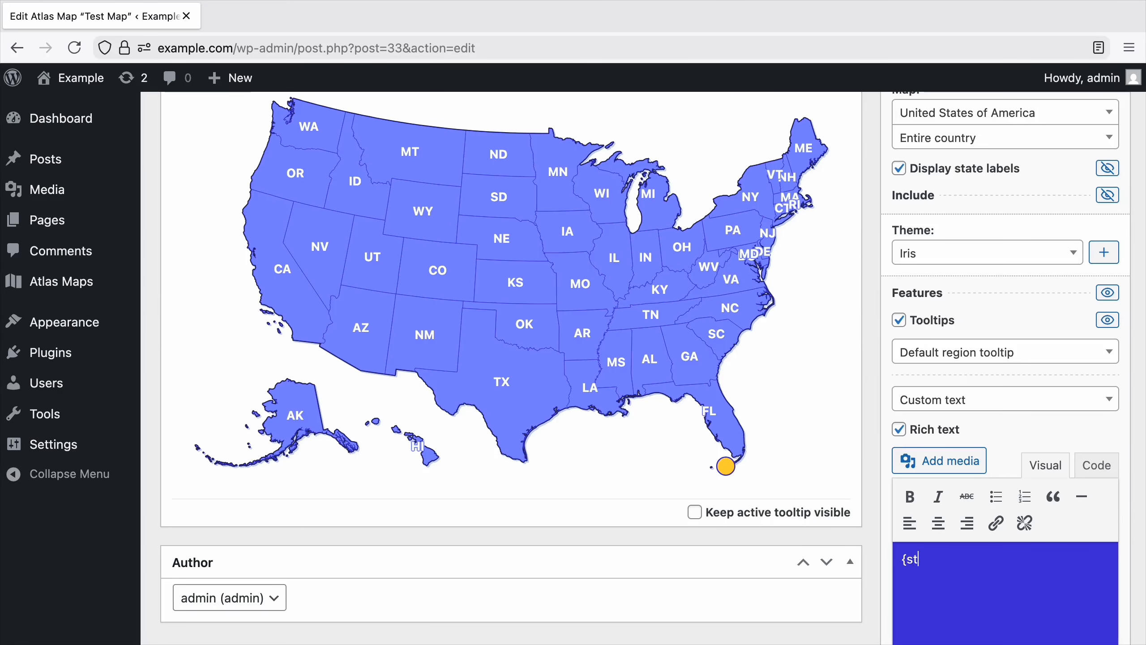
text(ate-name}, U)
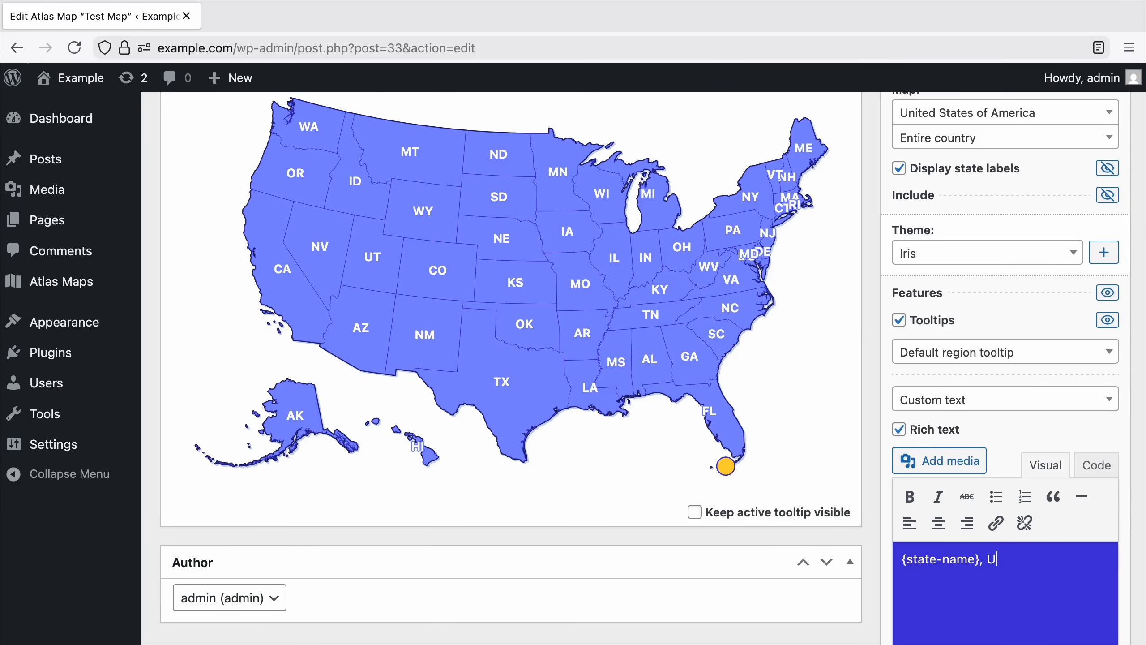
text(nited States)
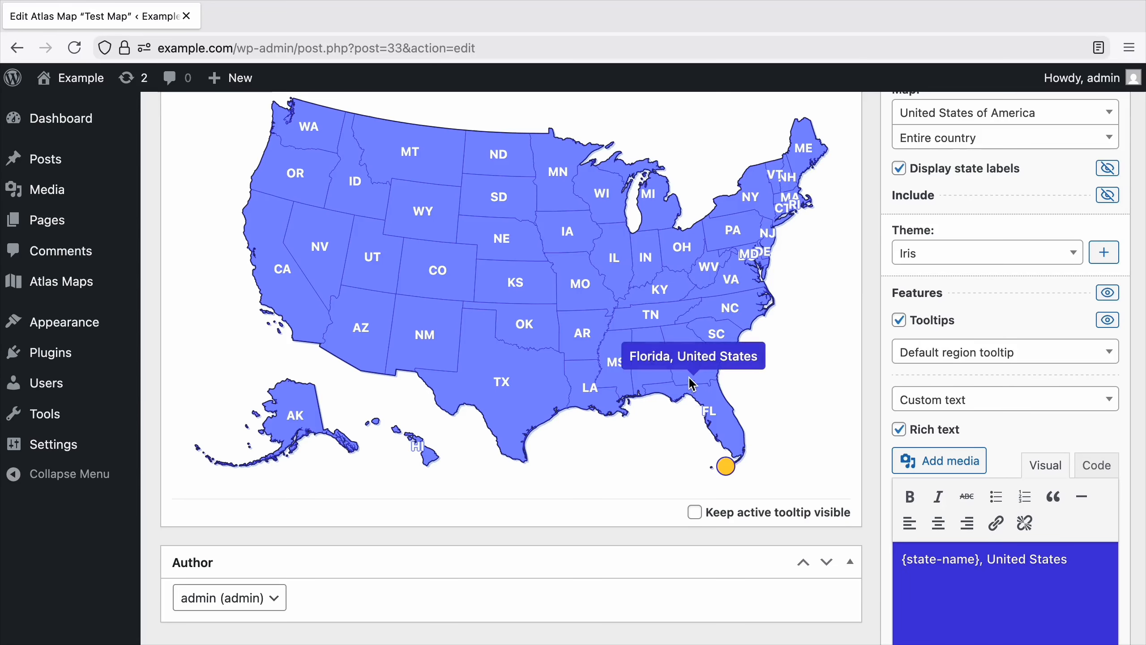
click(763, 514)
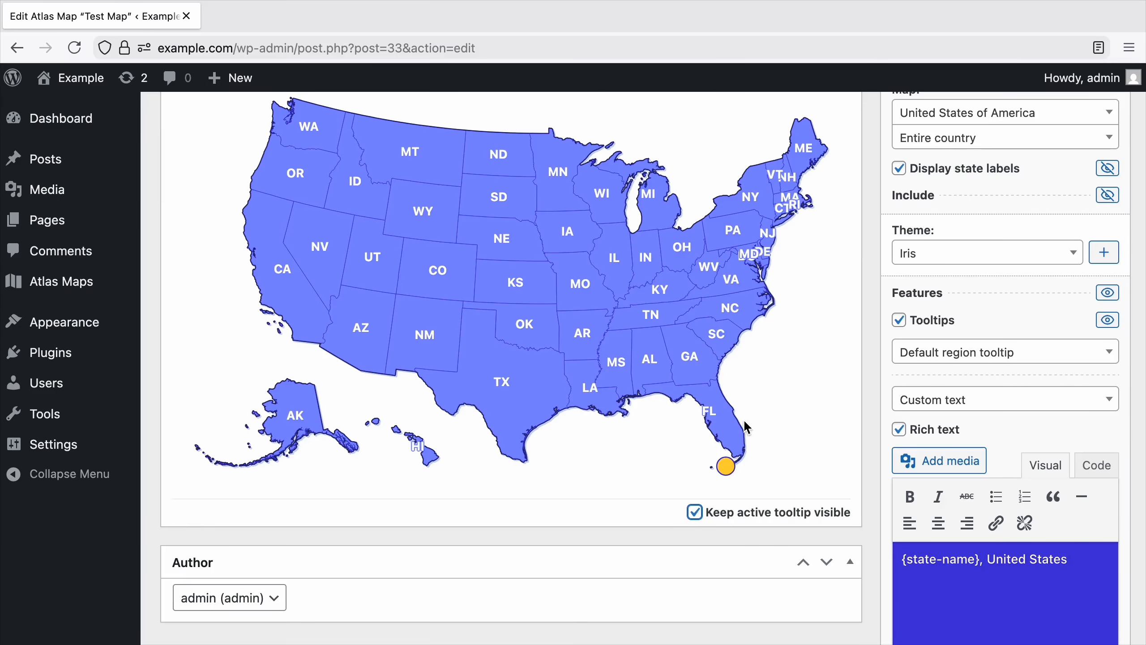
Format the {state-name} placeholder in the default region tooltip as bold and italic.
click(977, 563)
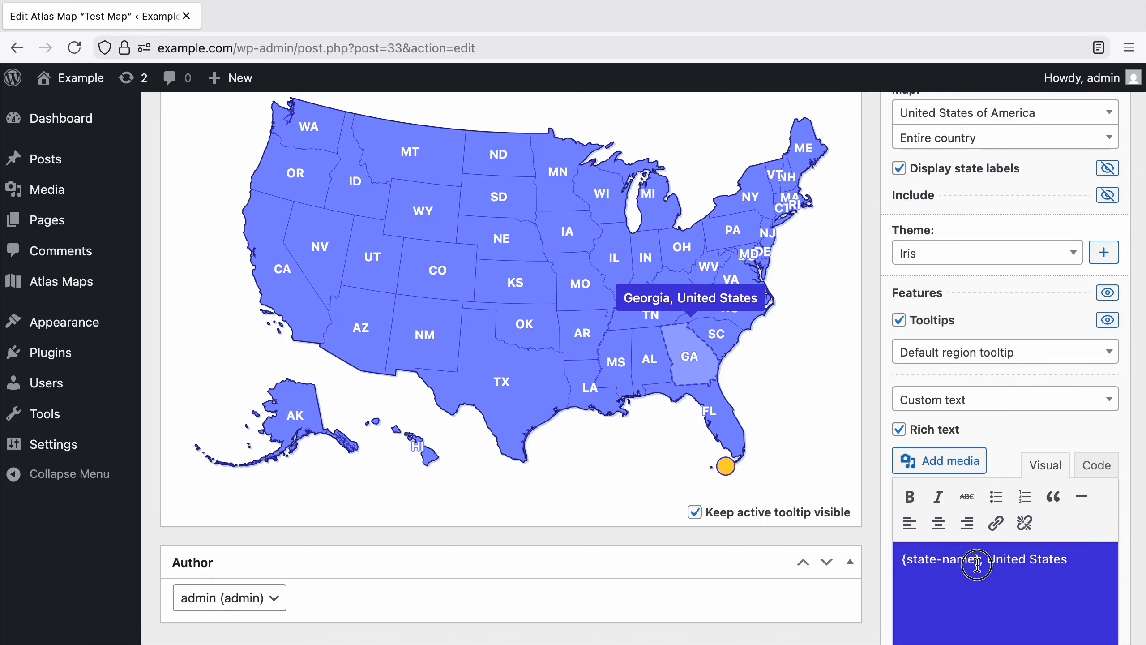
drag(985, 562, 902, 562)
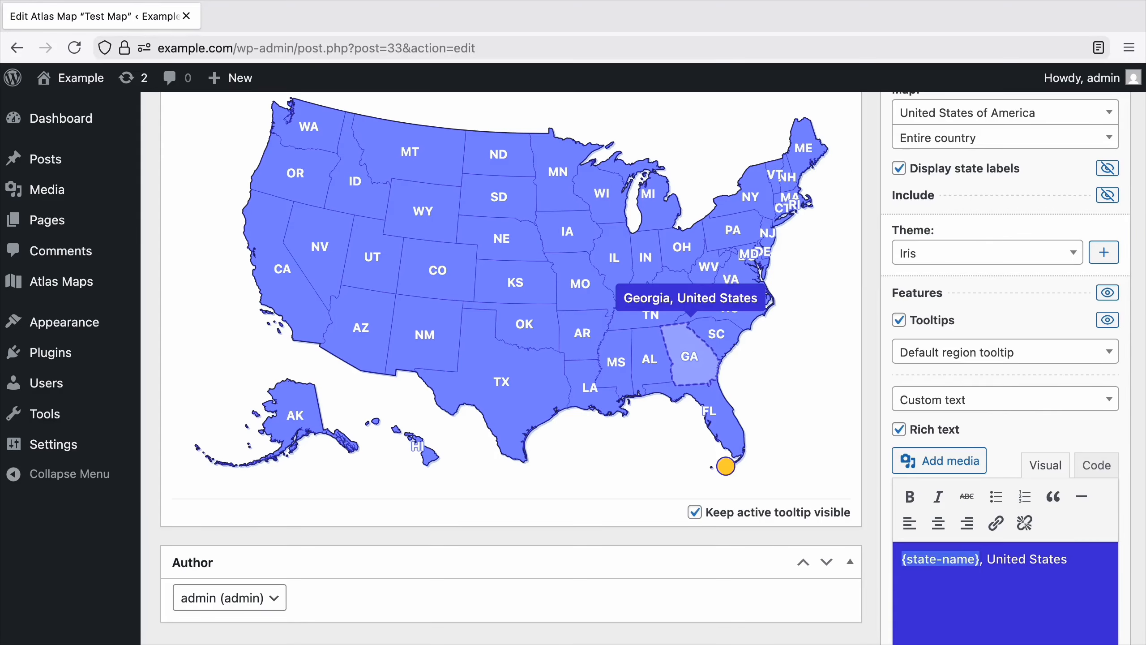
click(910, 497)
click(938, 497)
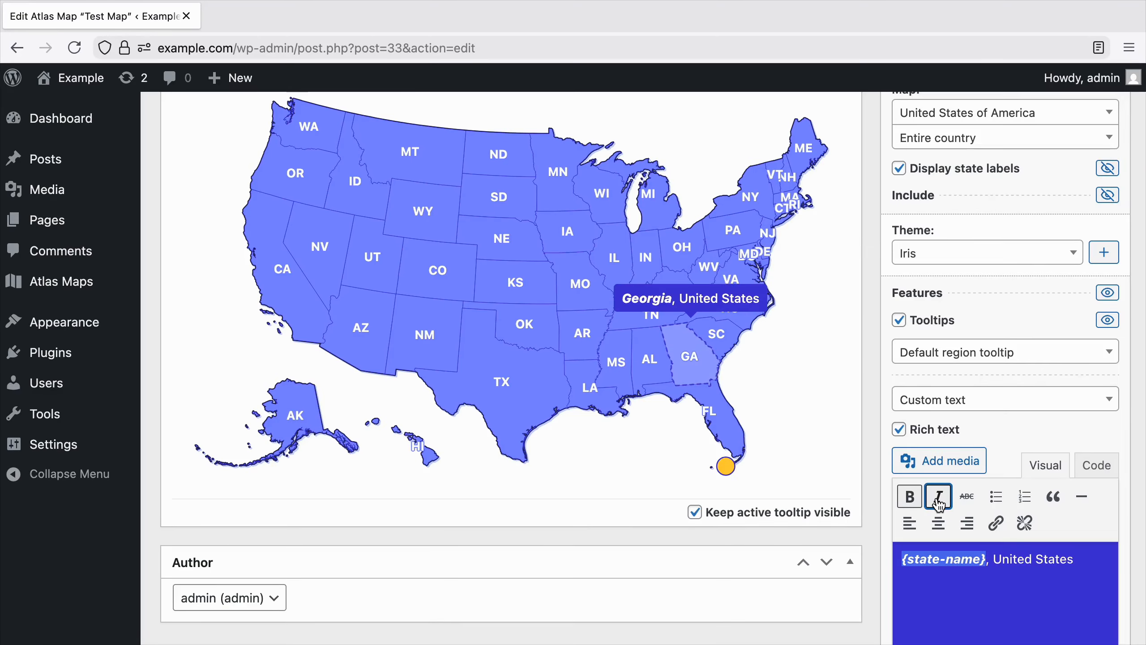
Insert the park photo from the media library on a new line below the tooltip text.
click(1101, 616)
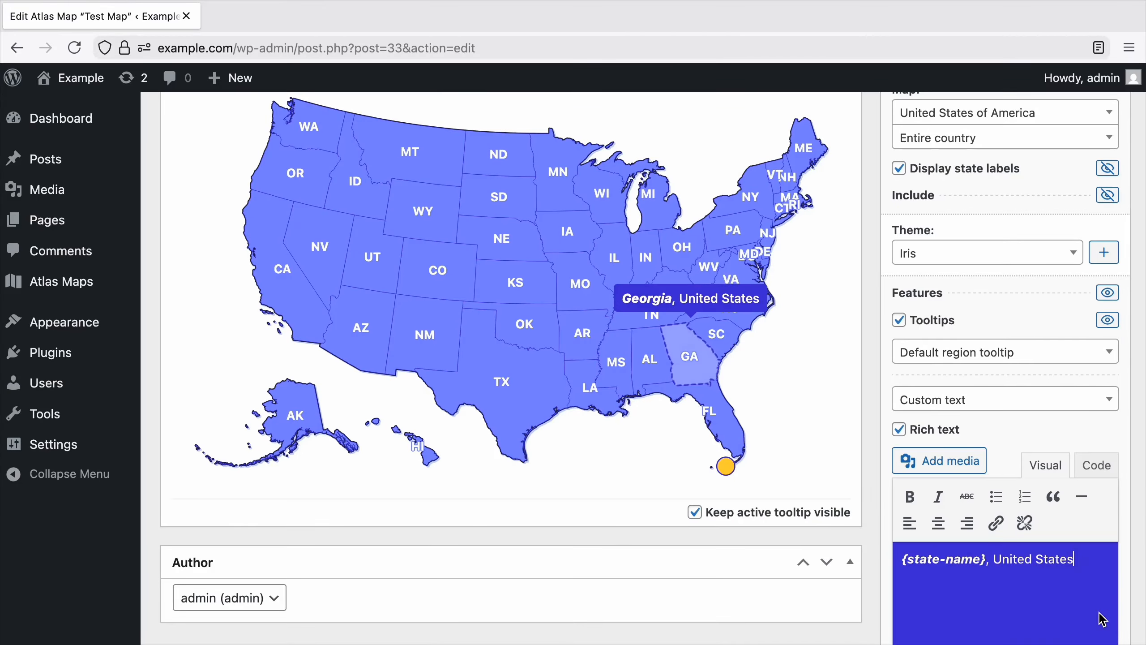
key(Return)
click(970, 465)
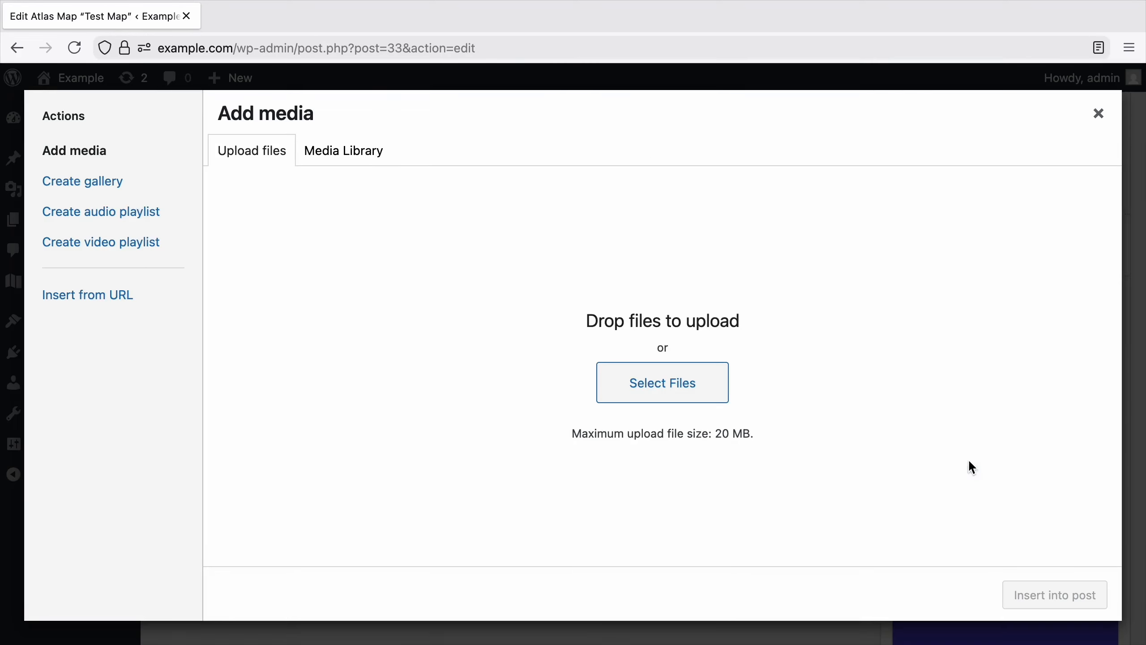
click(366, 149)
click(312, 267)
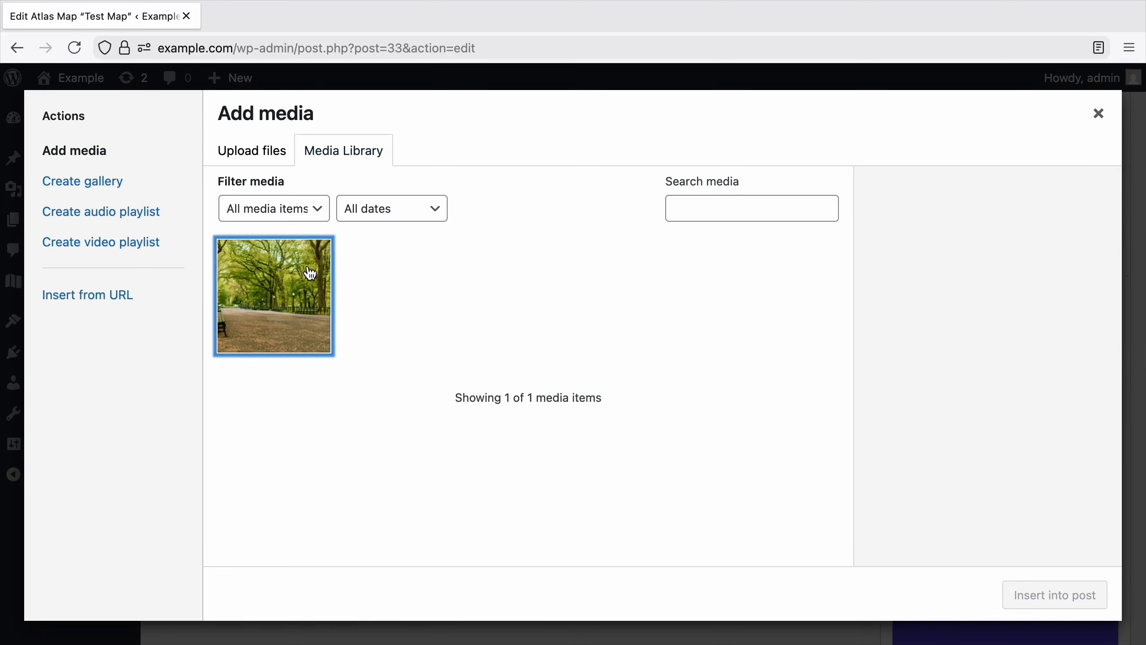
click(1024, 587)
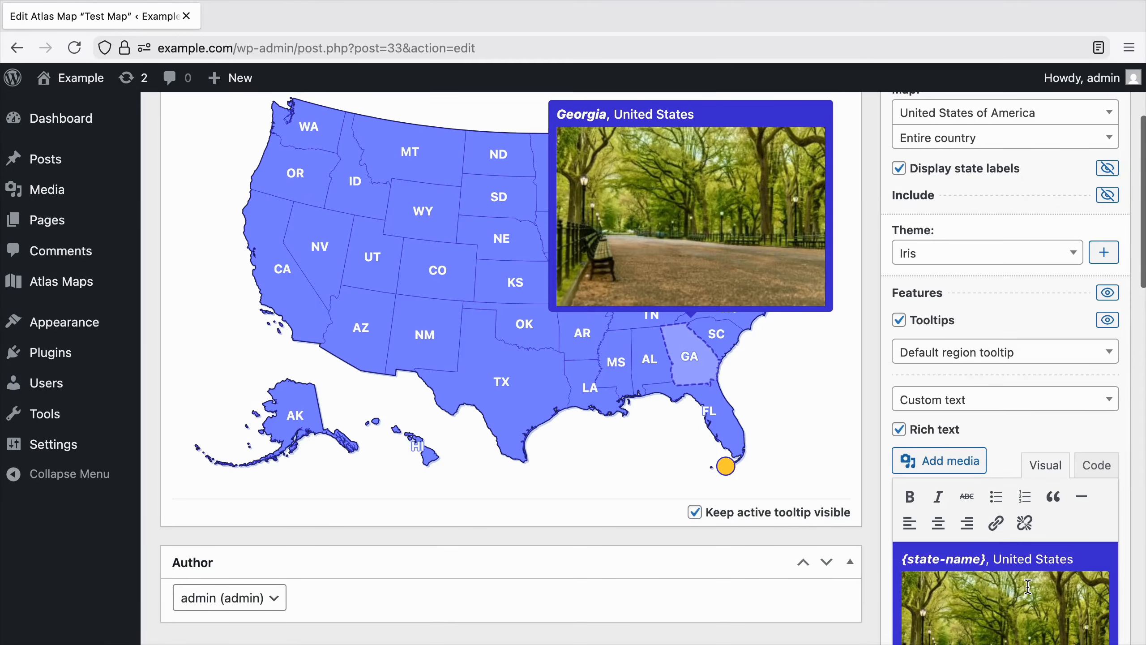
drag(1001, 552, 1053, 552)
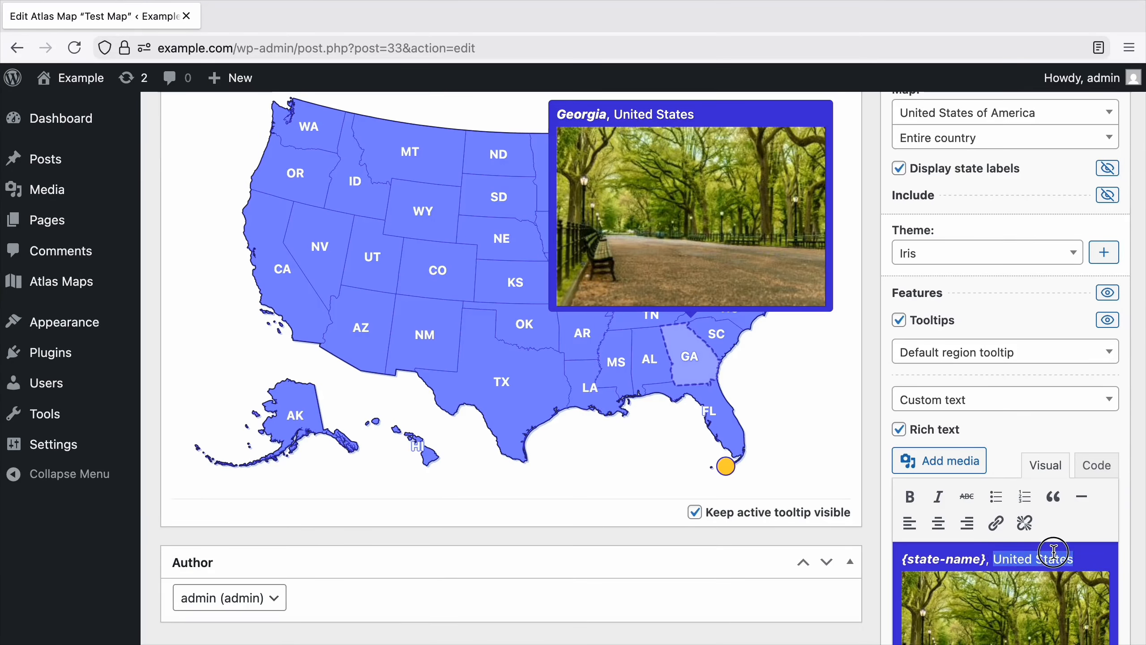
click(996, 523)
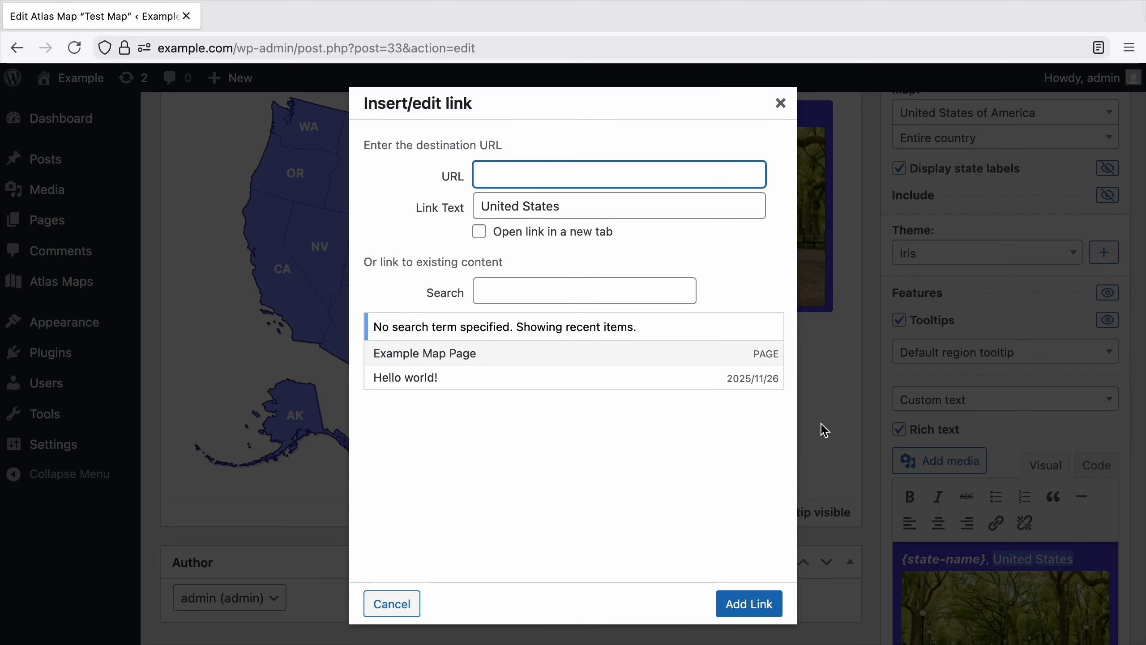
text(https://en.wikipedia.org/wiki/United_States)
click(587, 232)
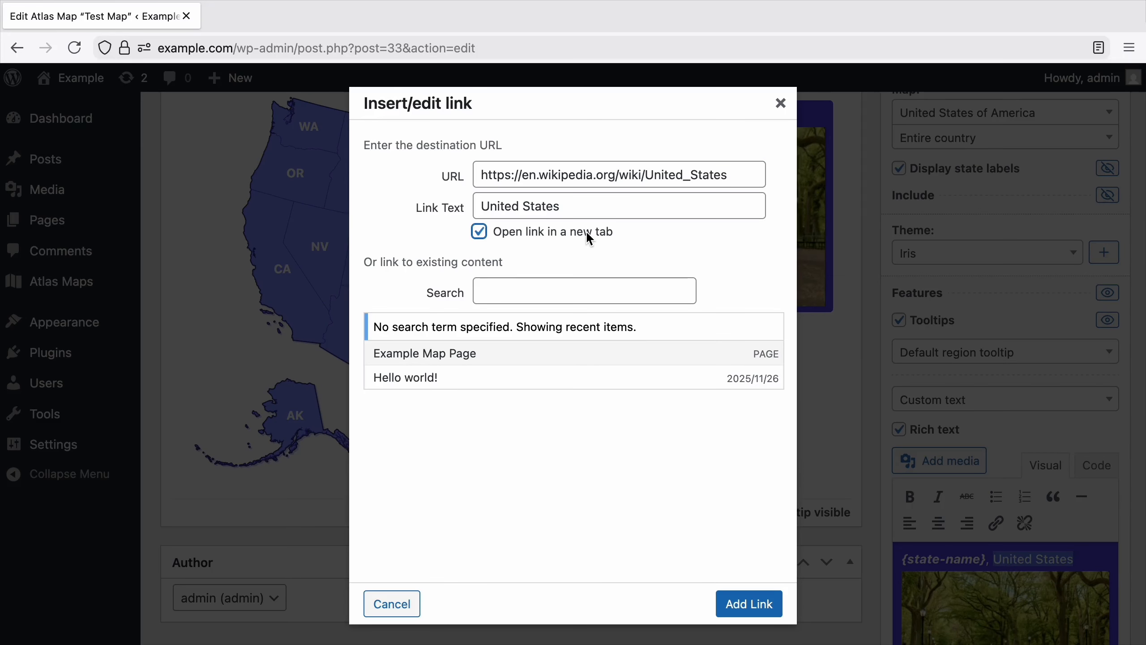
click(744, 615)
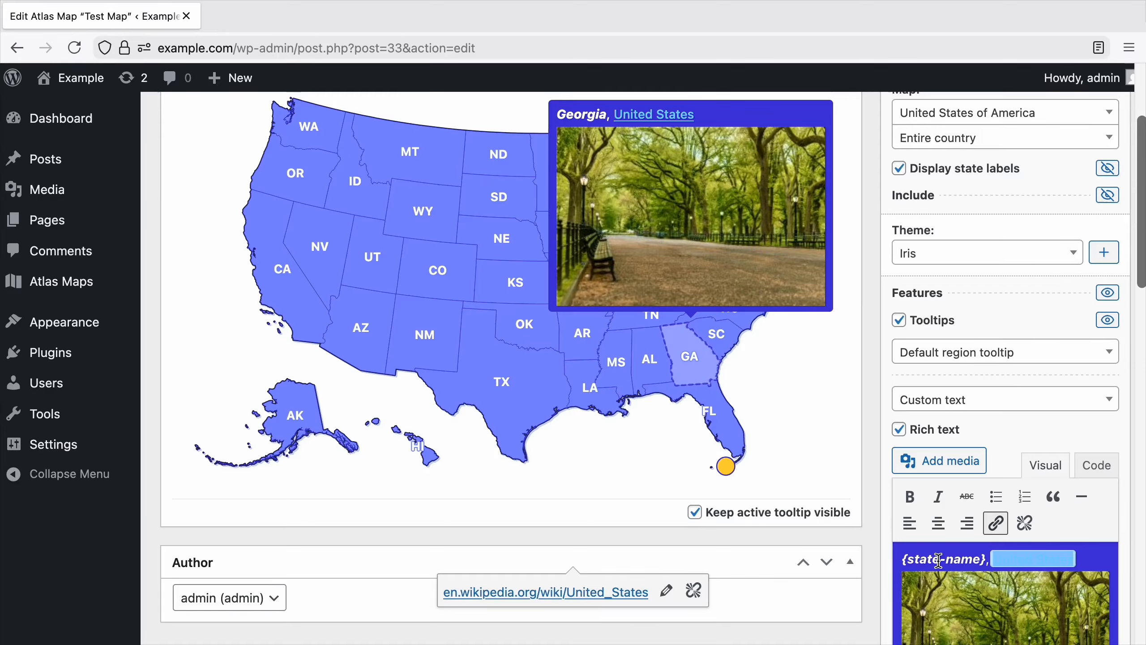
click(940, 560)
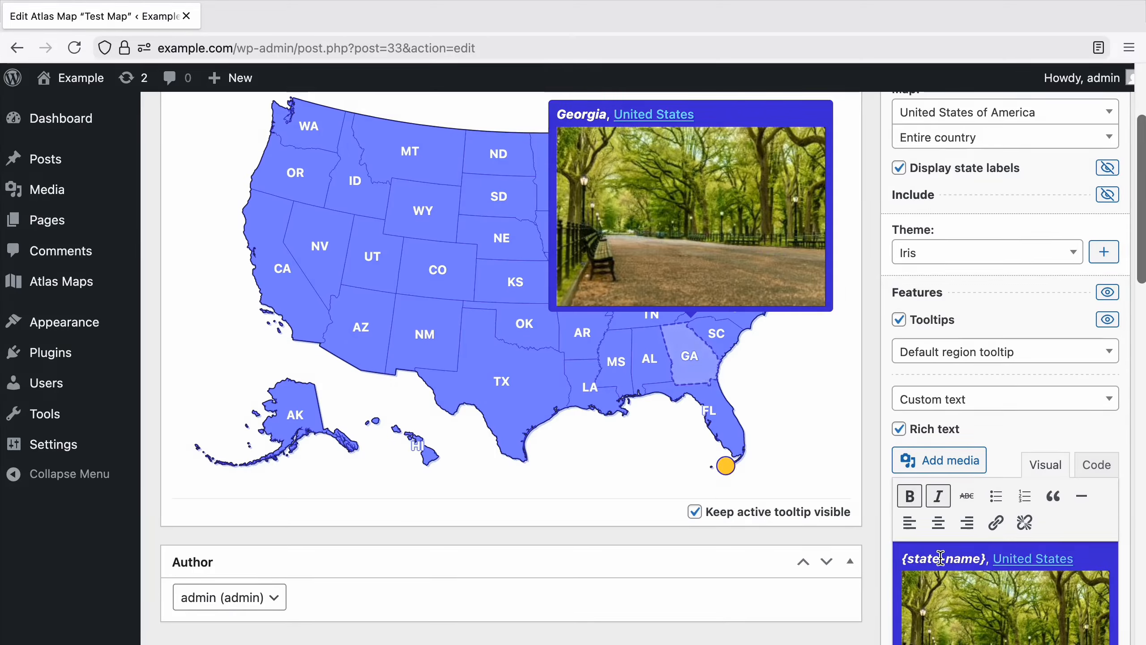
Stop keeping the active tooltip visible in the preview and make the default region tooltip interactive.
click(830, 520)
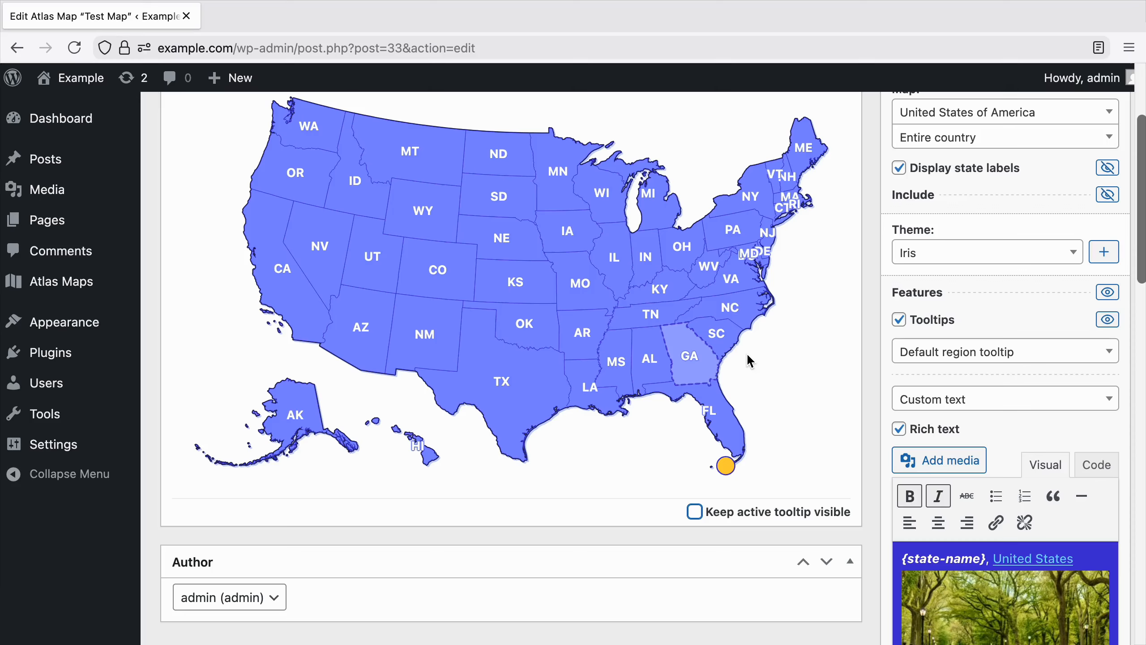
scroll(811, 354, down, 10)
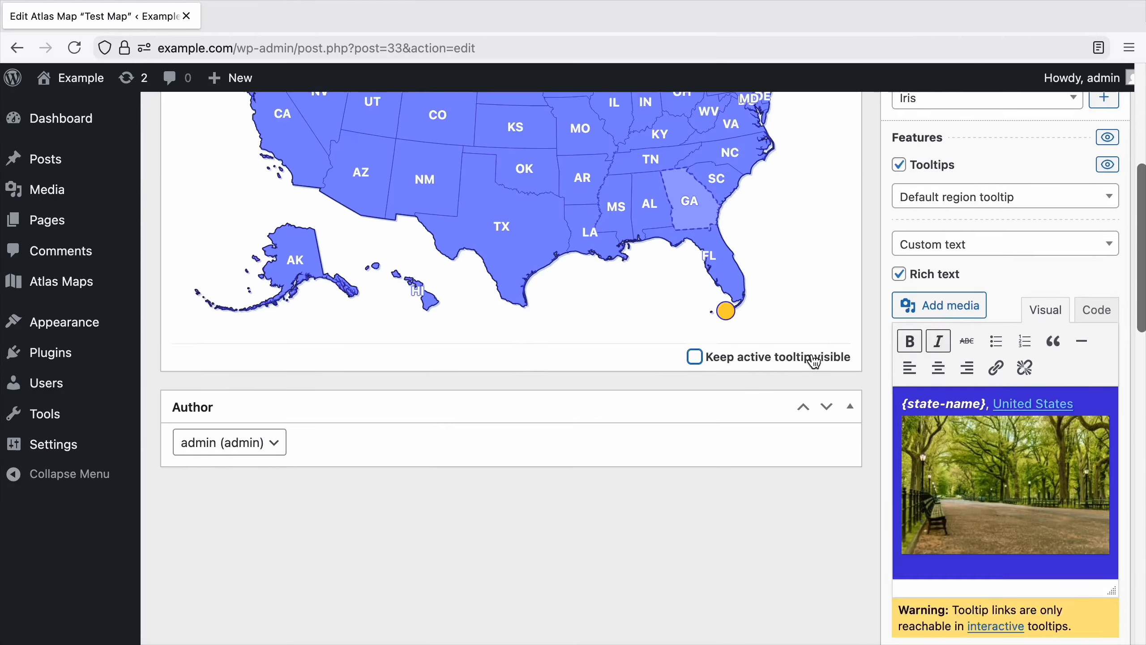
click(918, 516)
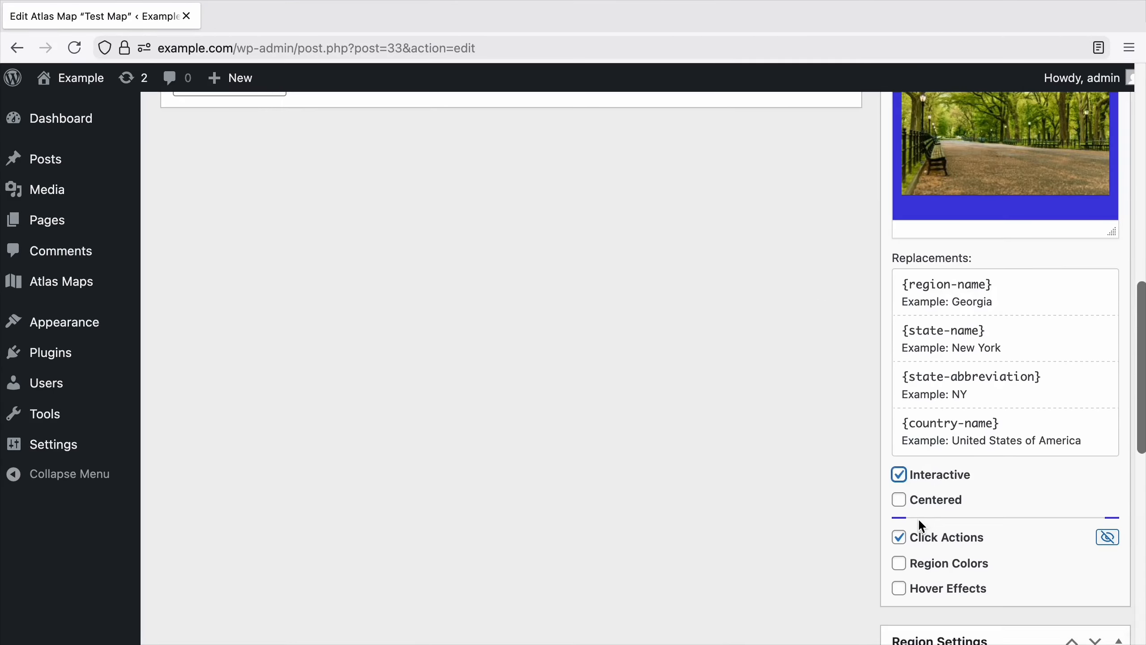
Test the United States link in Florida's tooltip on the map preview and close the opened Wikipedia page.
scroll(819, 470, up, 10)
mouse_move(731, 472)
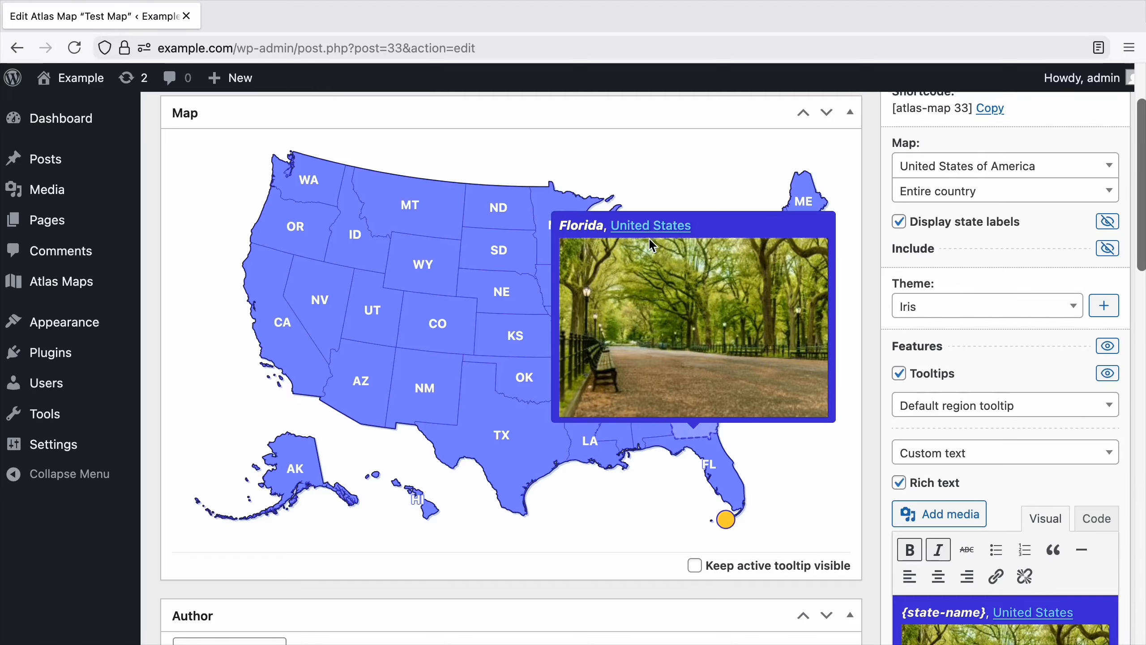
click(654, 224)
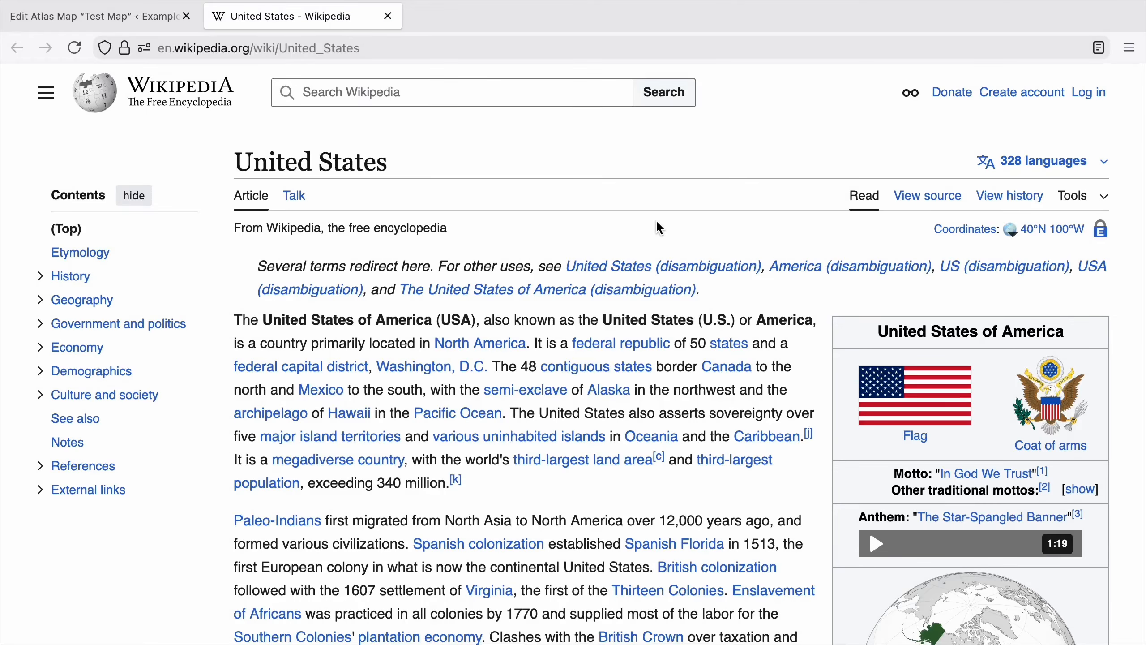
click(388, 16)
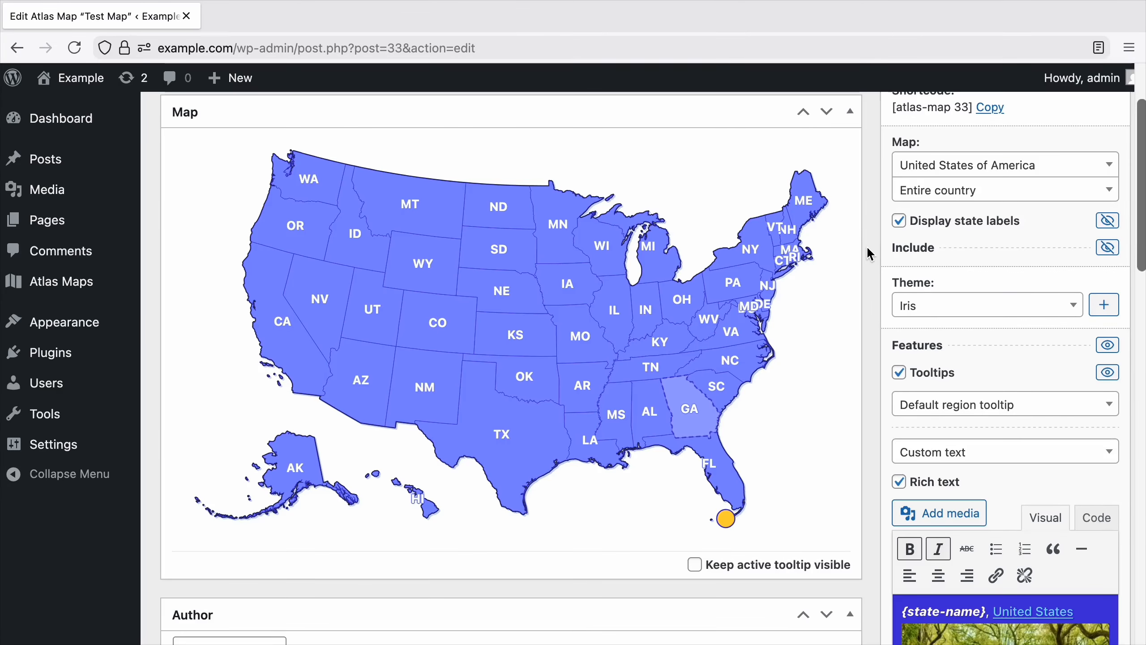
Try centering the default region tooltip, preview it over the southeastern states, and disable centering again.
scroll(871, 254, down, 10)
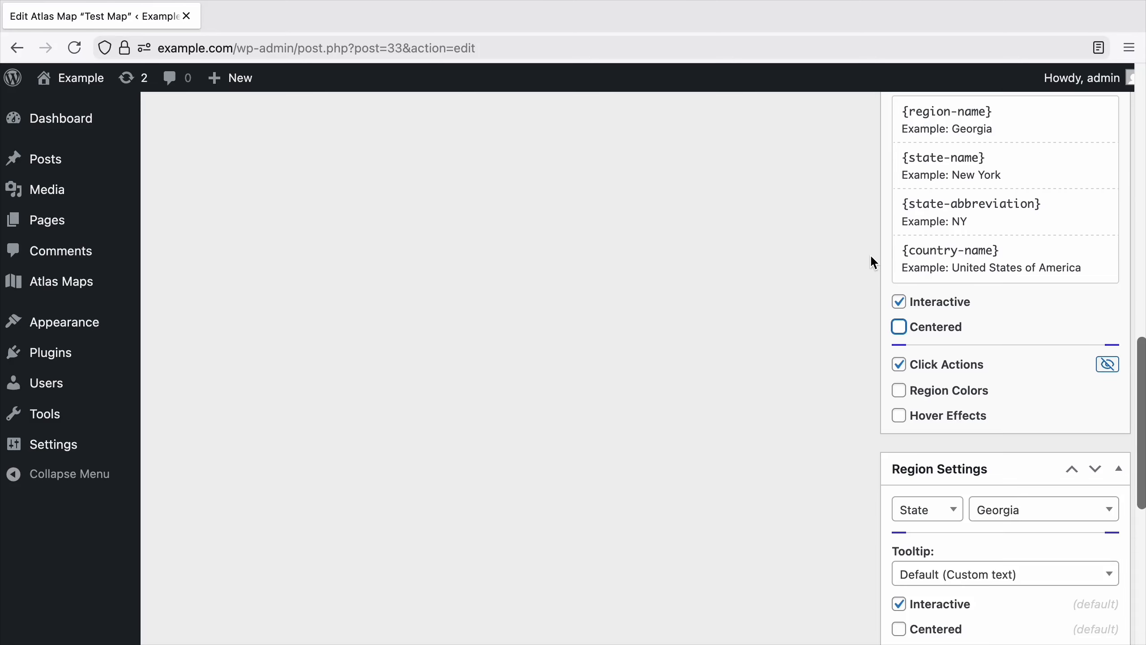
click(899, 327)
scroll(869, 313, up, 10)
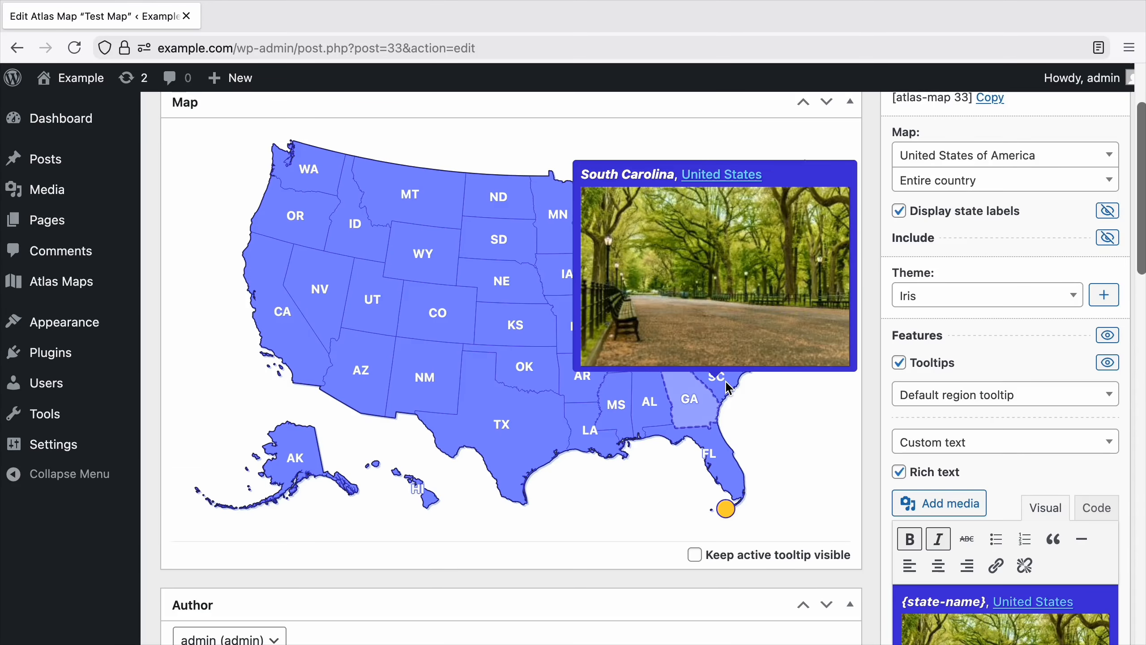
mouse_move(706, 409)
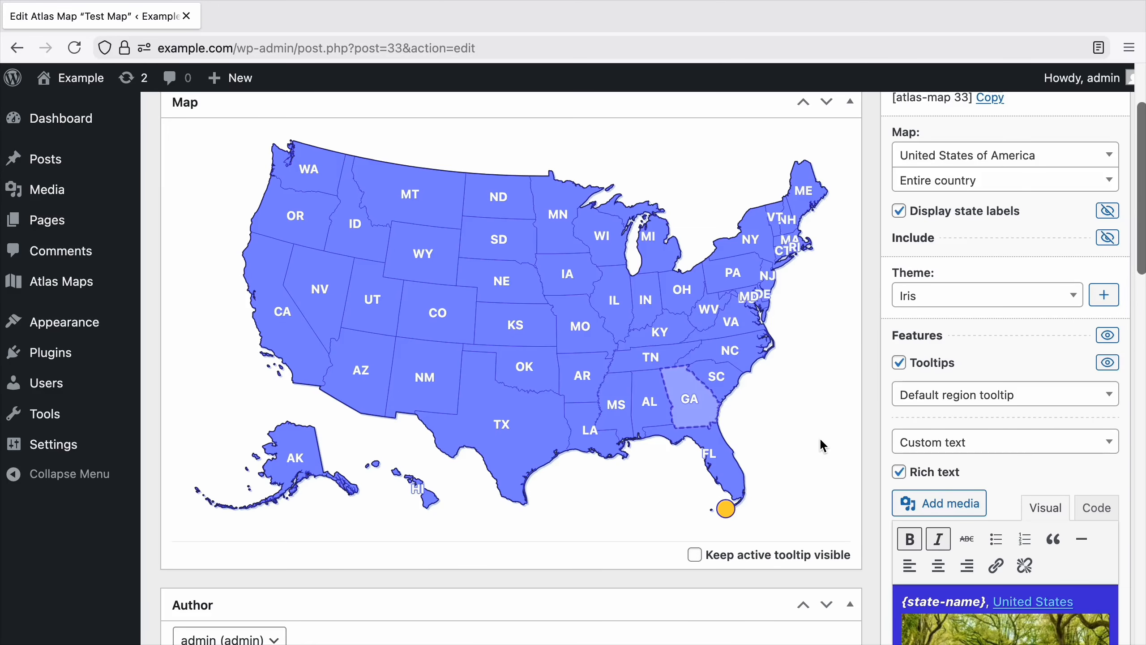
scroll(819, 437, down, 10)
click(921, 403)
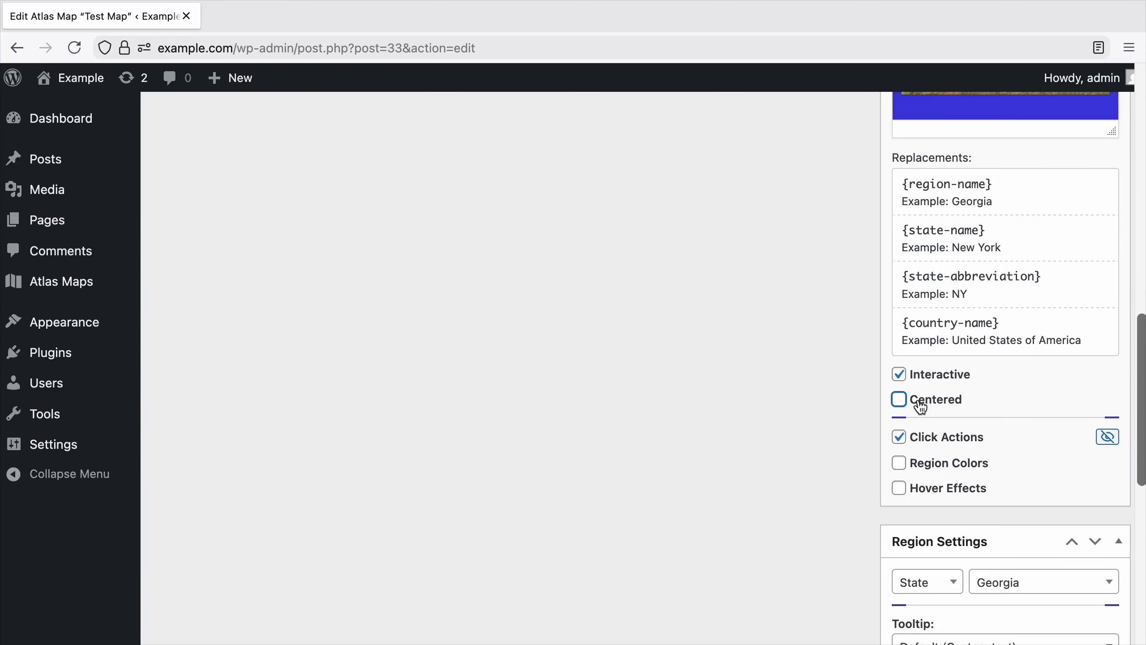
Make the default region click action follow its URL in a new tab and update the map.
click(1108, 437)
scroll(1118, 447, down, 2)
click(952, 532)
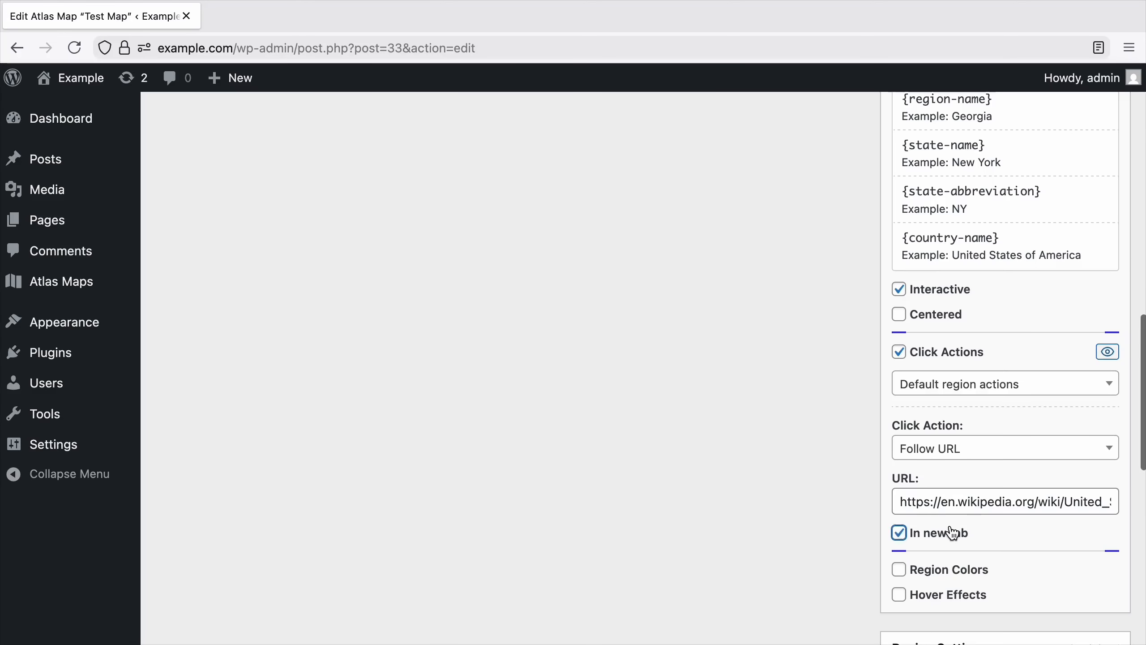
scroll(847, 556, down, 15)
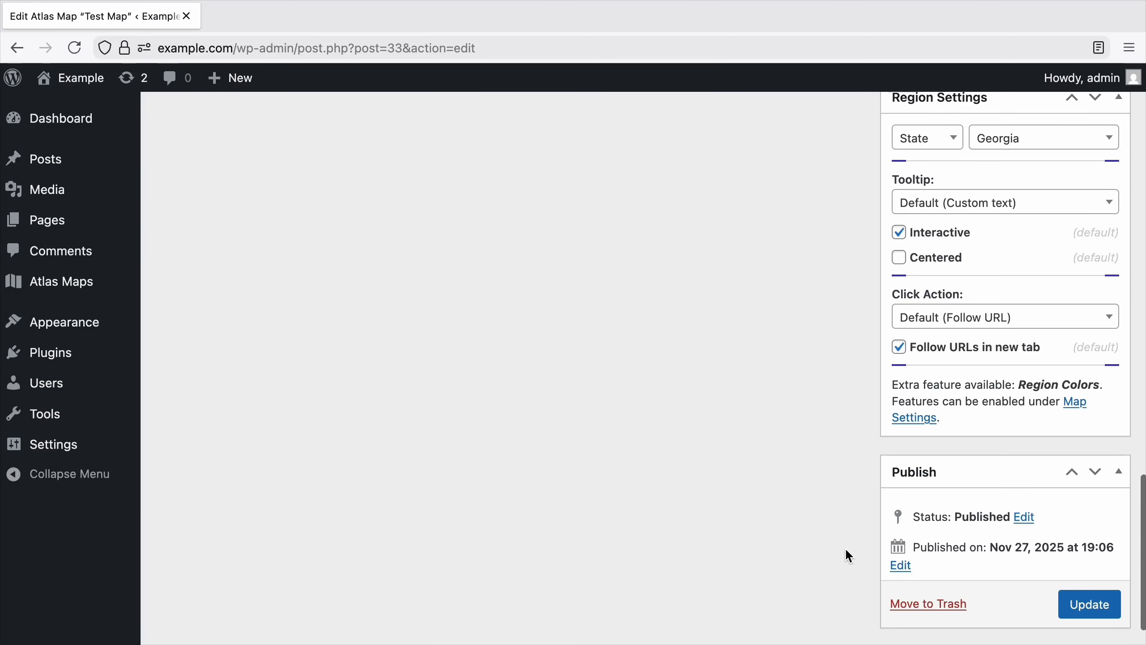
click(1068, 599)
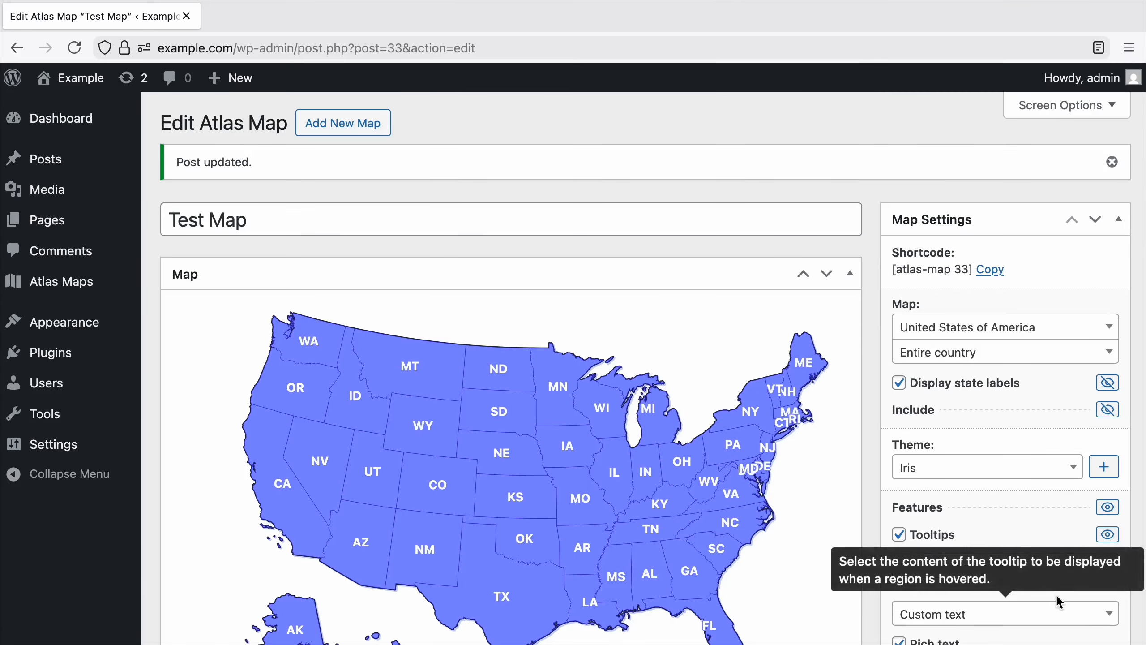
View the published Example Map Page, test California's click action, and close the opened Wikipedia article.
click(115, 223)
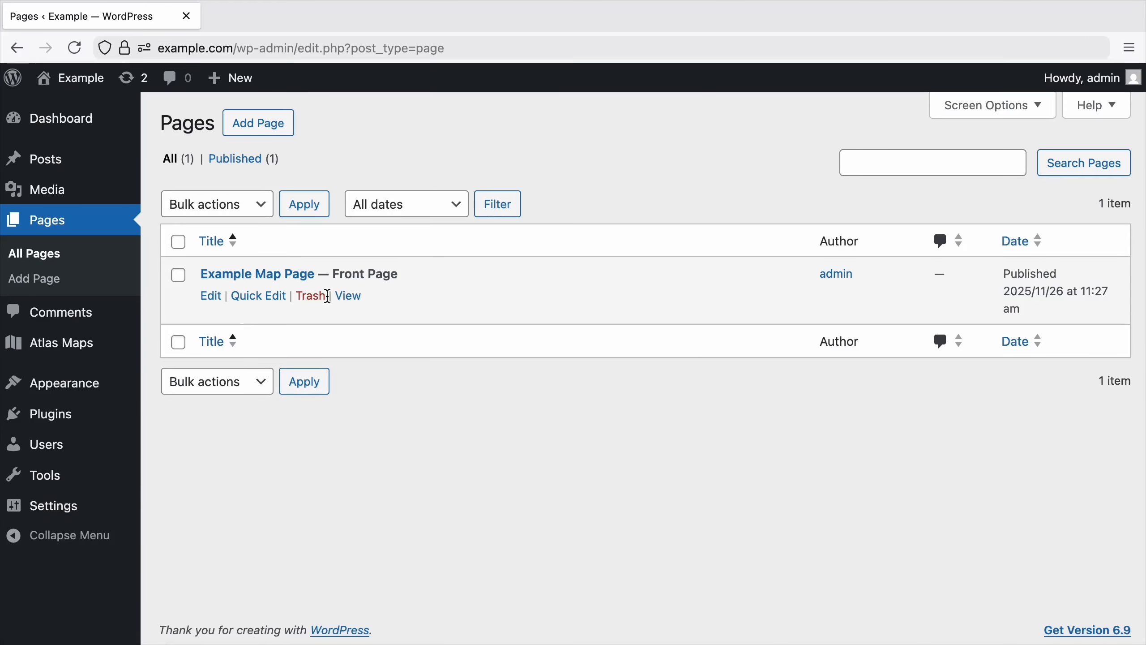
click(351, 297)
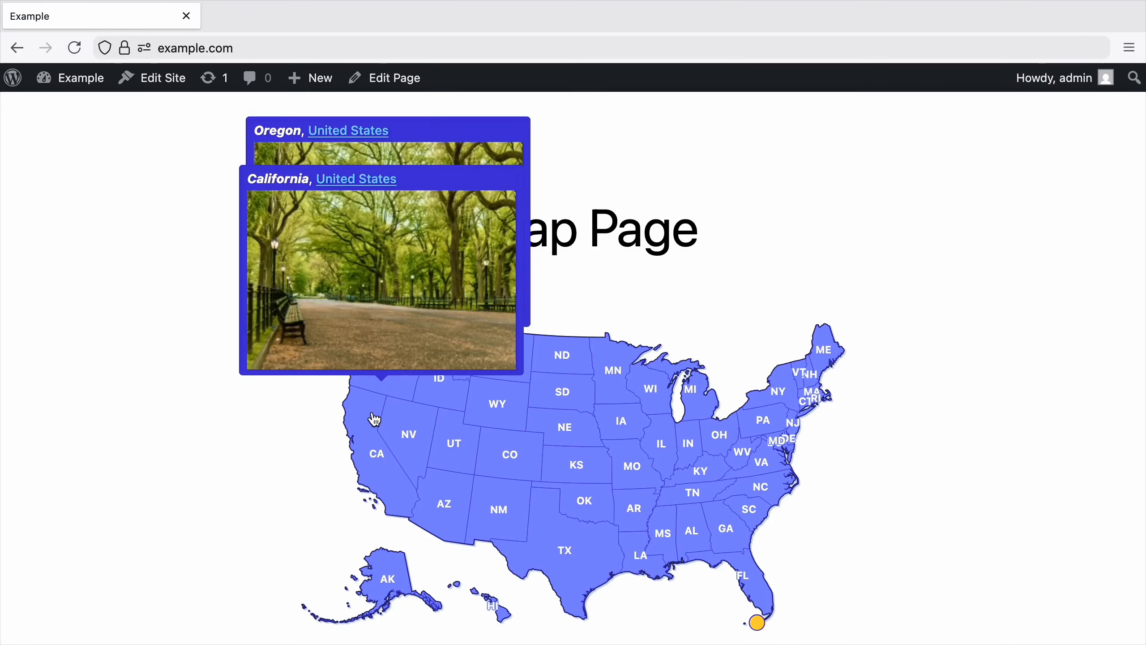
click(371, 416)
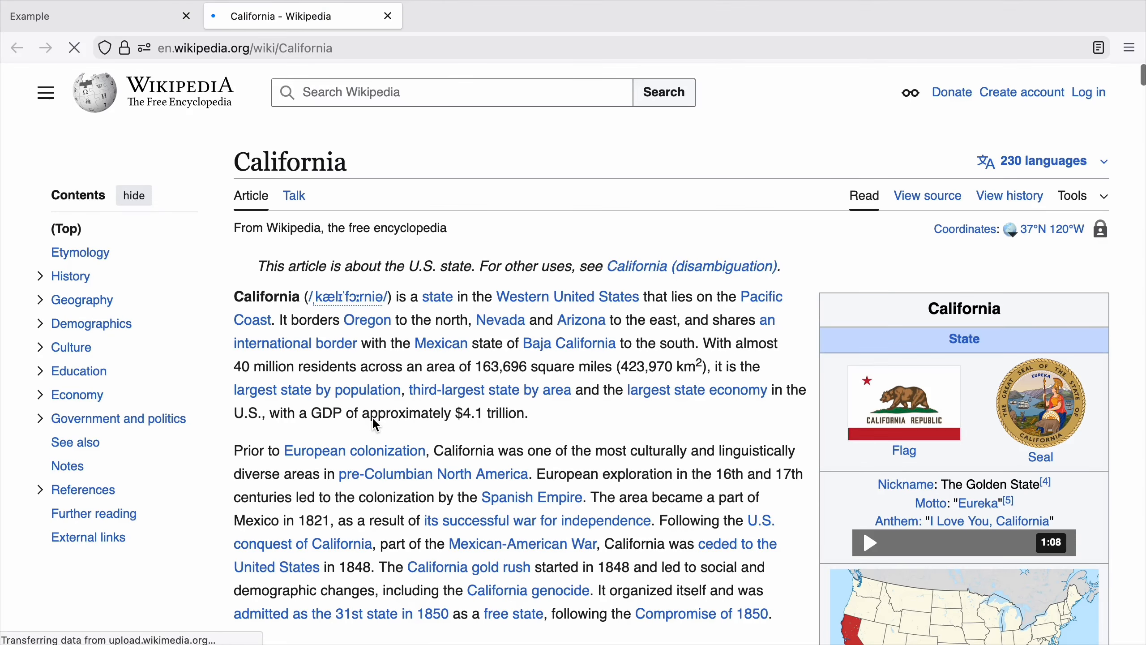
click(388, 16)
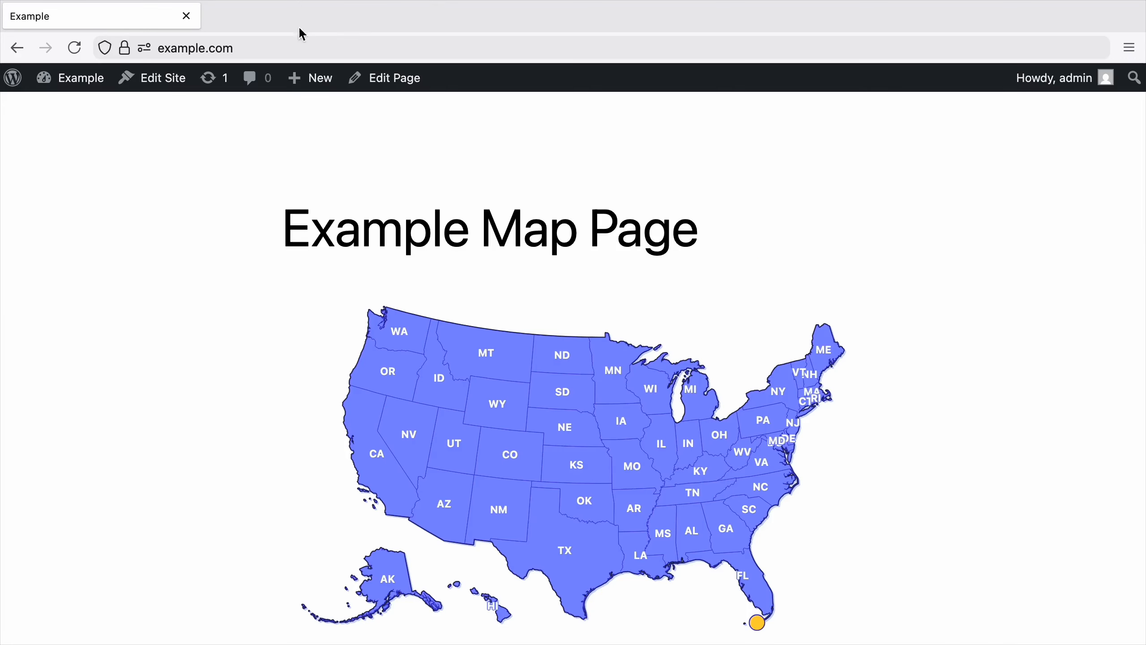
Return from the published page to the WordPress admin and reopen Test Map for editing.
click(11, 78)
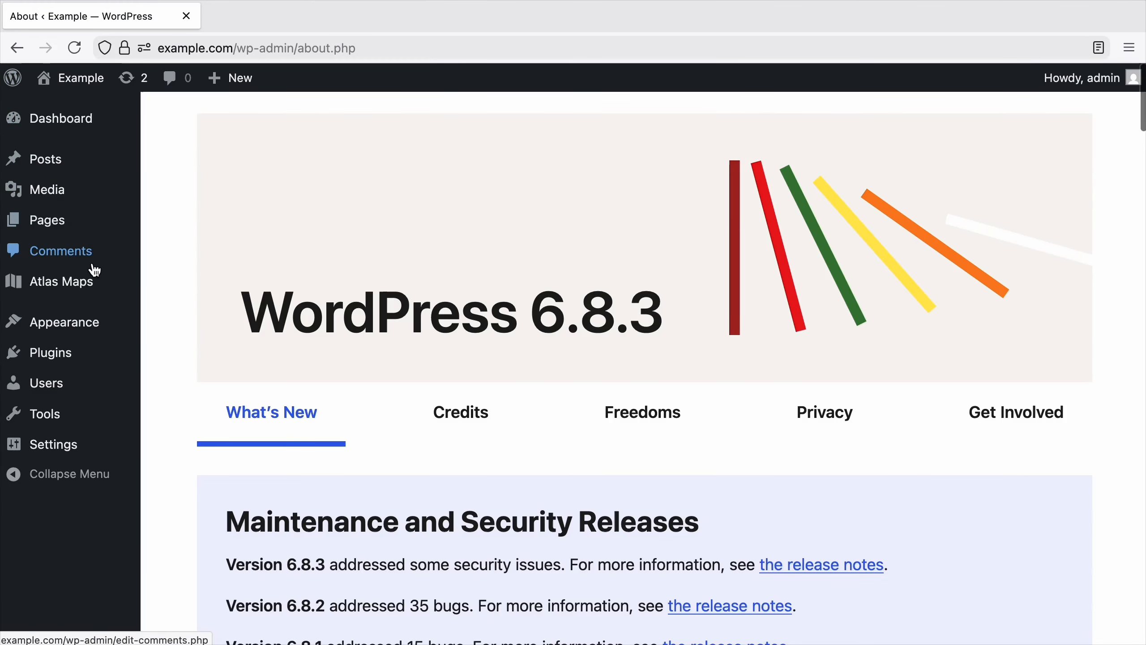
click(92, 283)
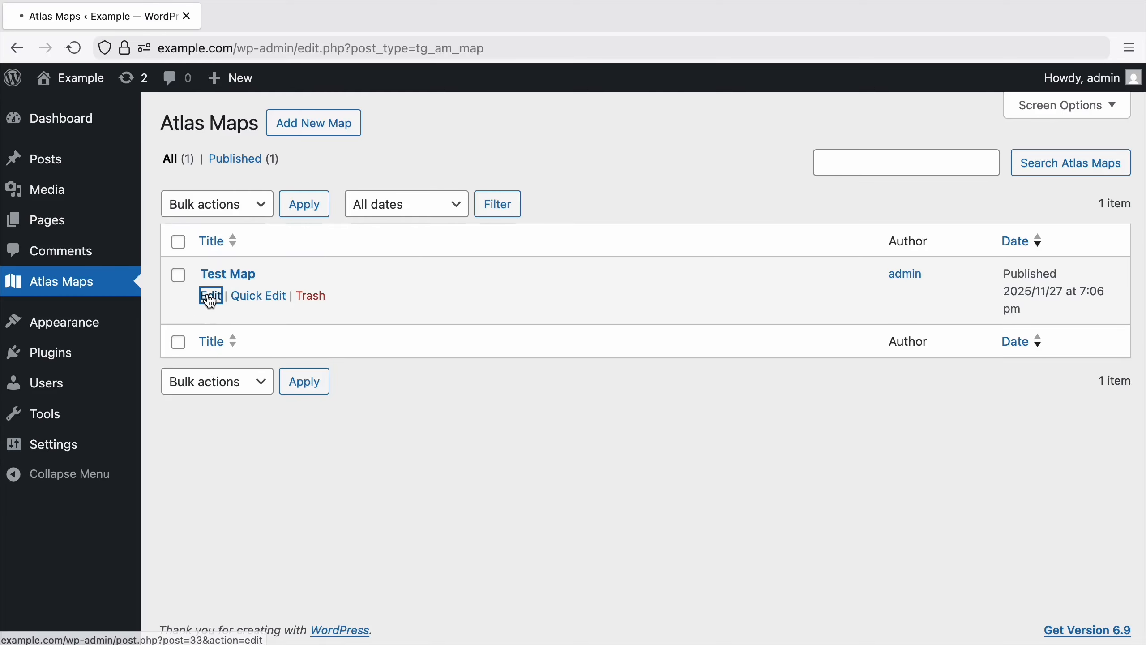
click(208, 293)
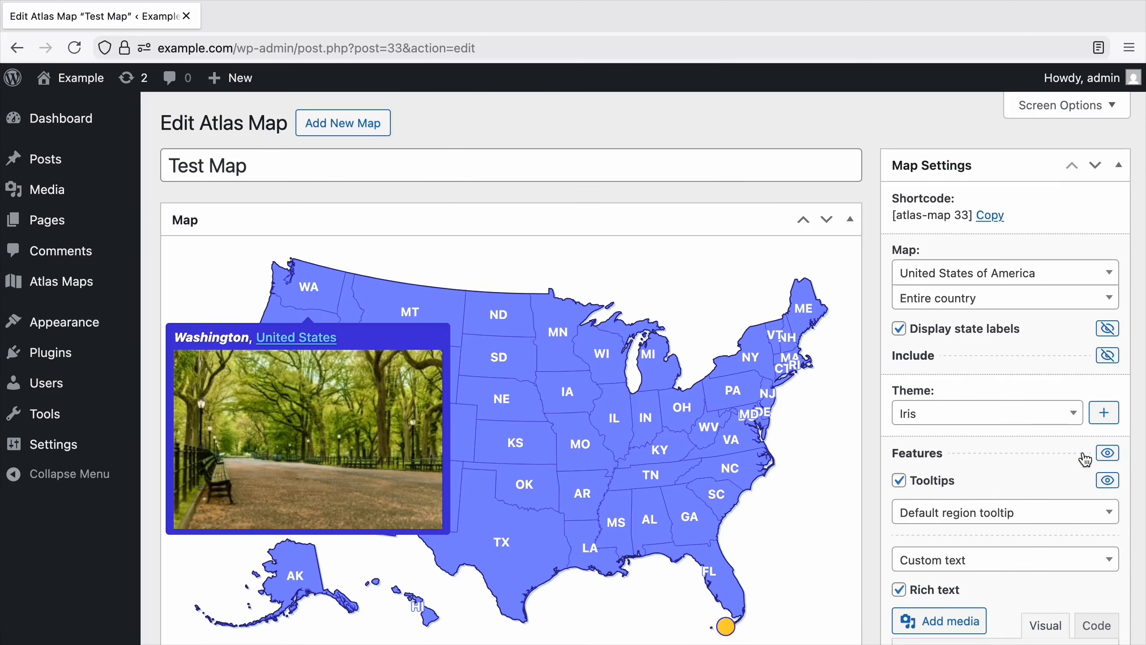
Collapse the tooltip and click action settings and enable hover effects for the map.
click(1100, 480)
scroll(1105, 474, down, 1)
click(1105, 474)
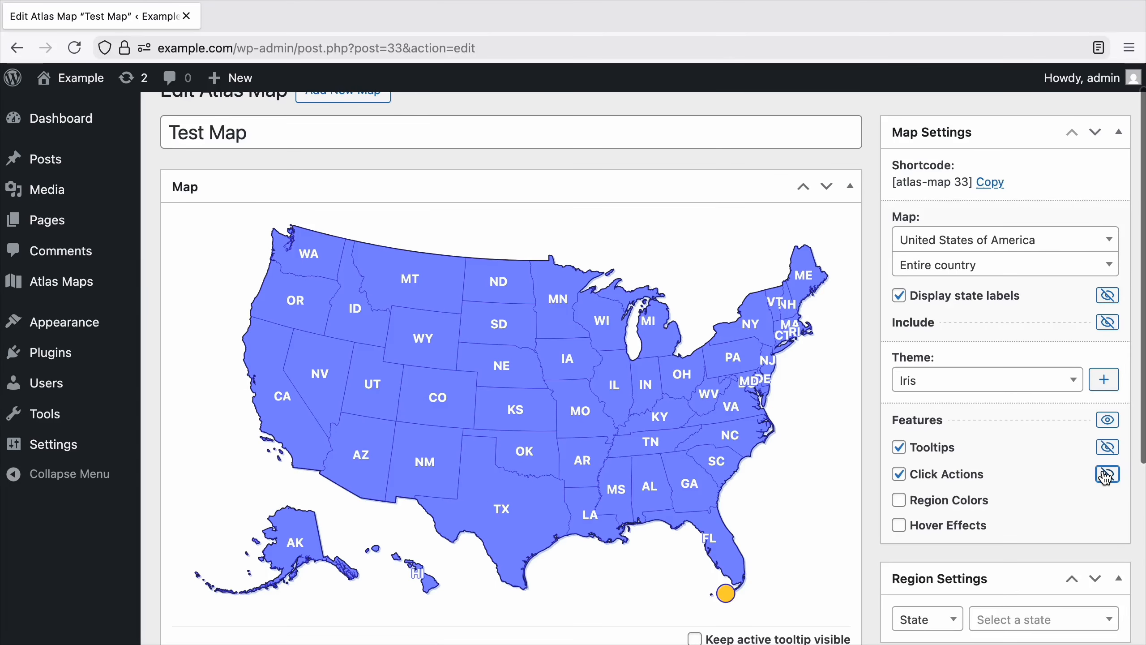
scroll(1103, 474, down, 1)
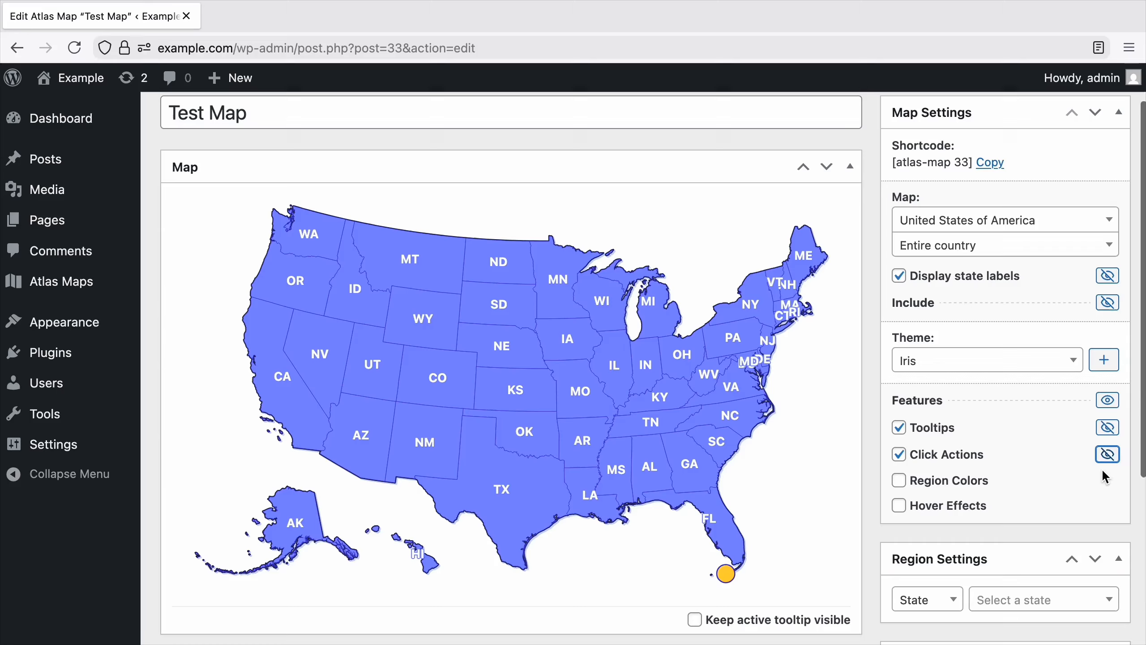
click(967, 510)
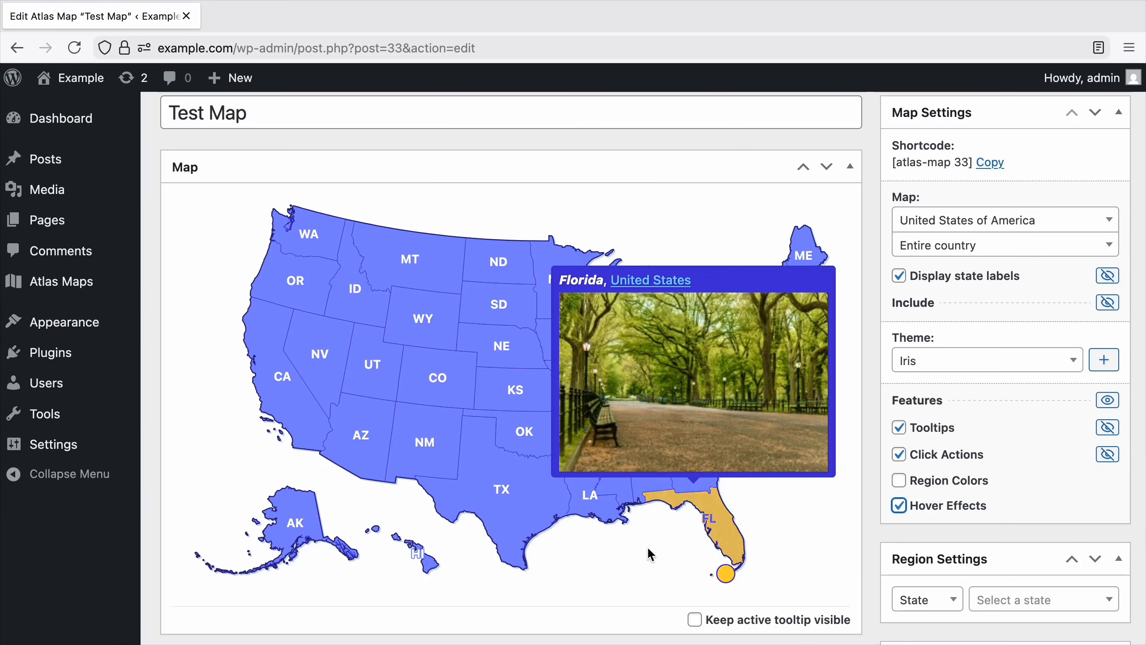
Enable region colors for the map and give Texas a #ffd237 background with #0f172b text.
mouse_move(534, 521)
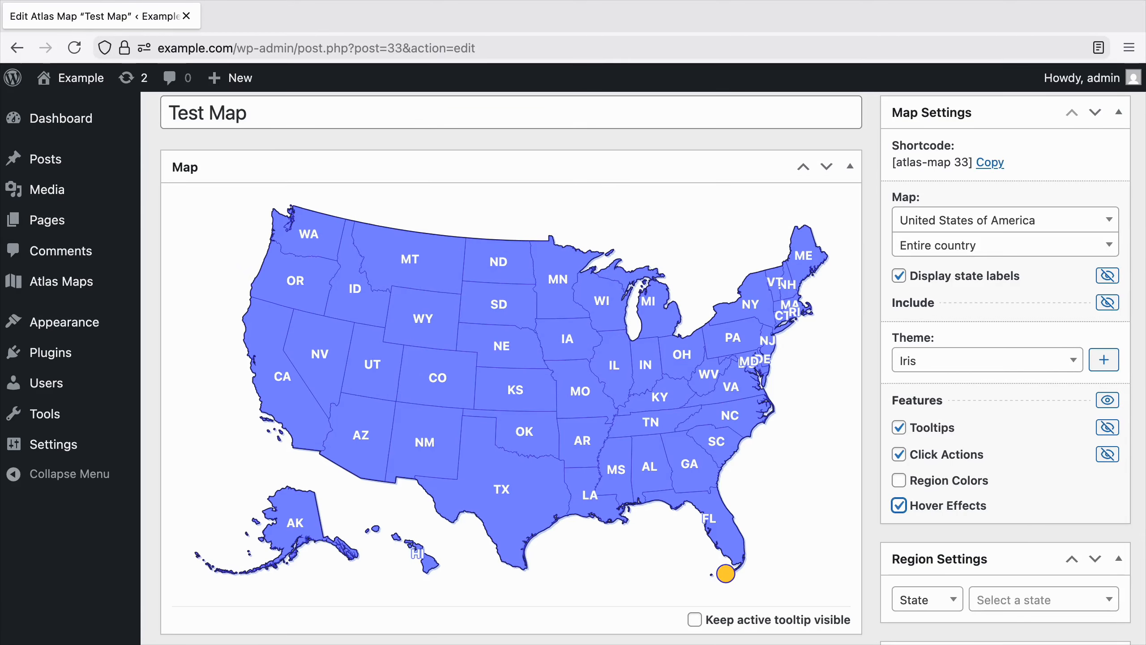
click(952, 481)
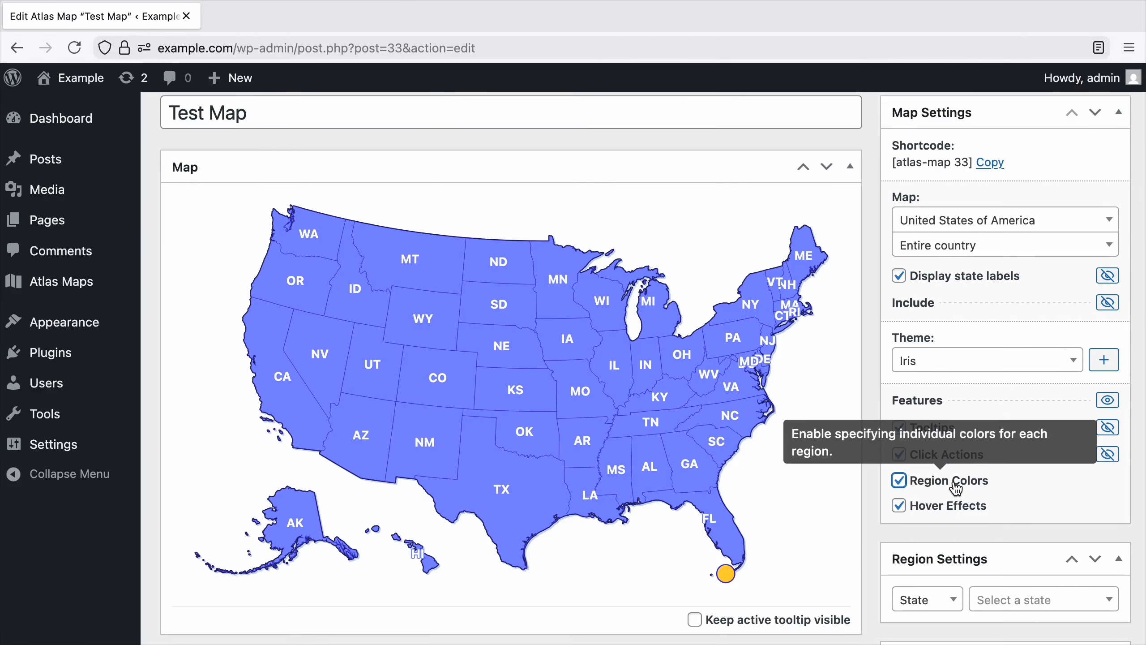
click(514, 506)
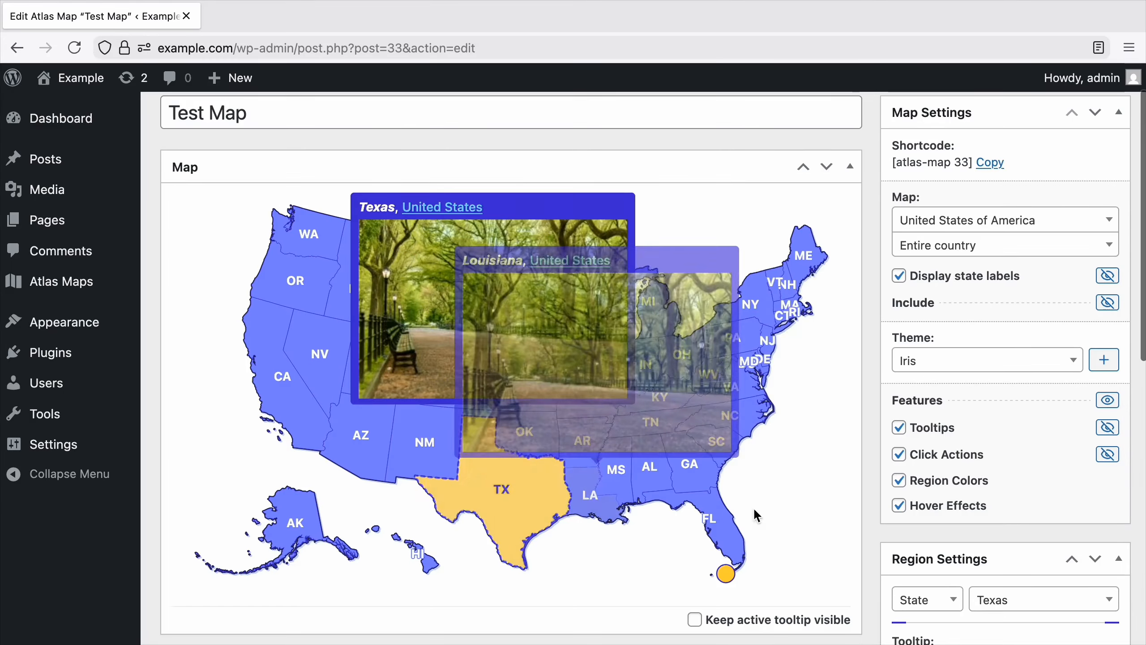
scroll(811, 507, down, 5)
scroll(812, 509, down, 1)
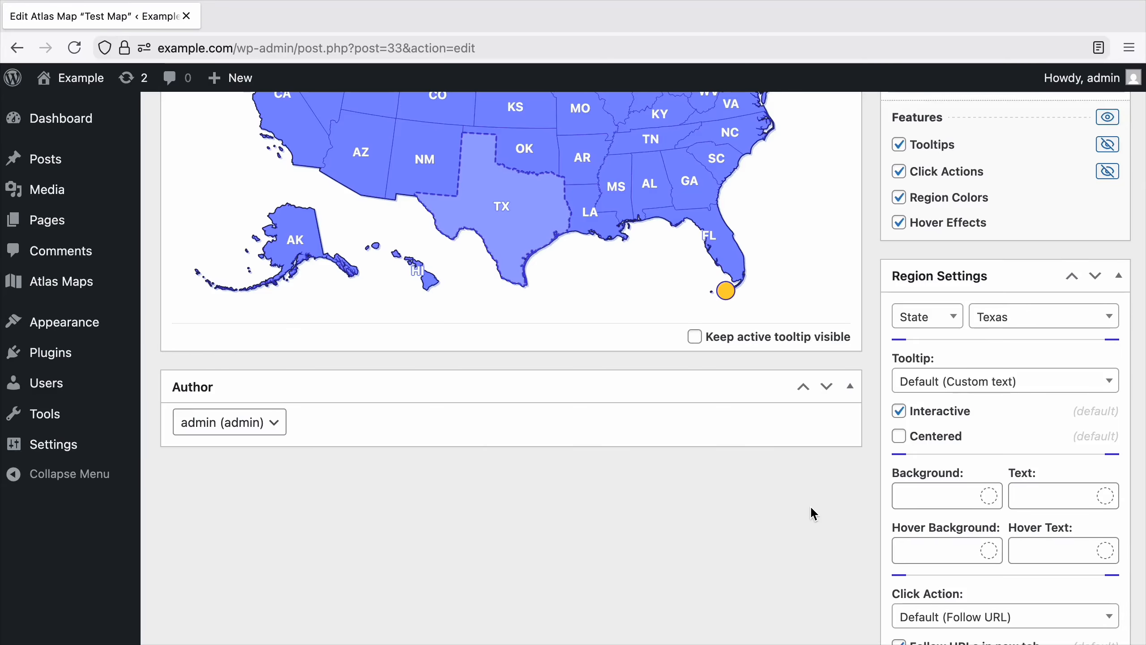
click(988, 494)
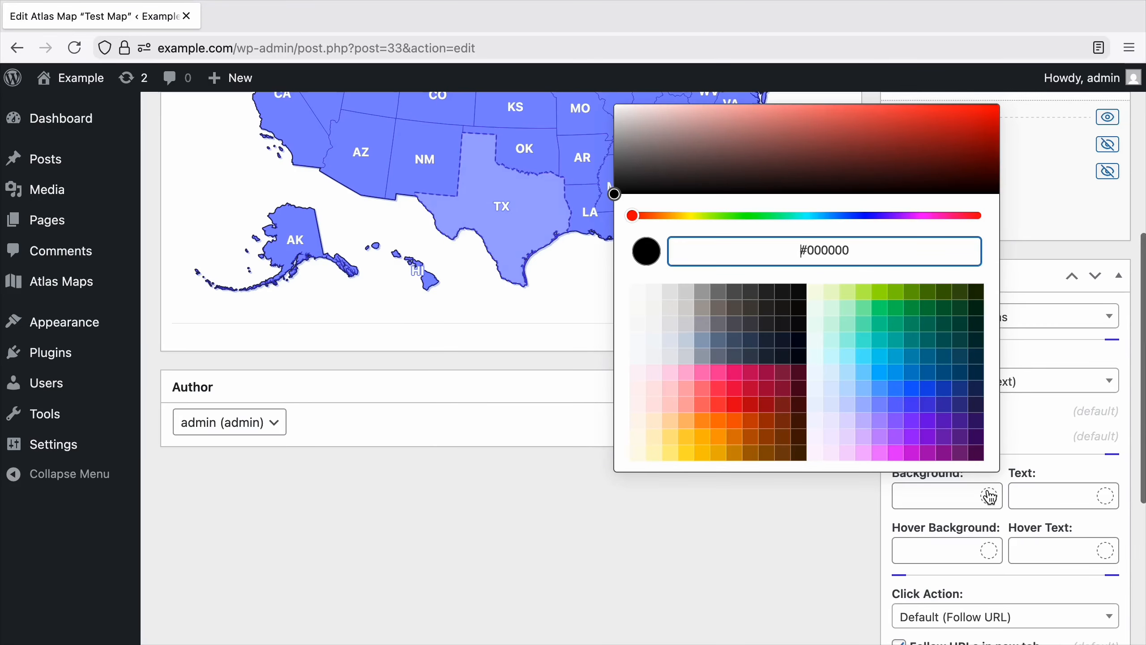
click(686, 438)
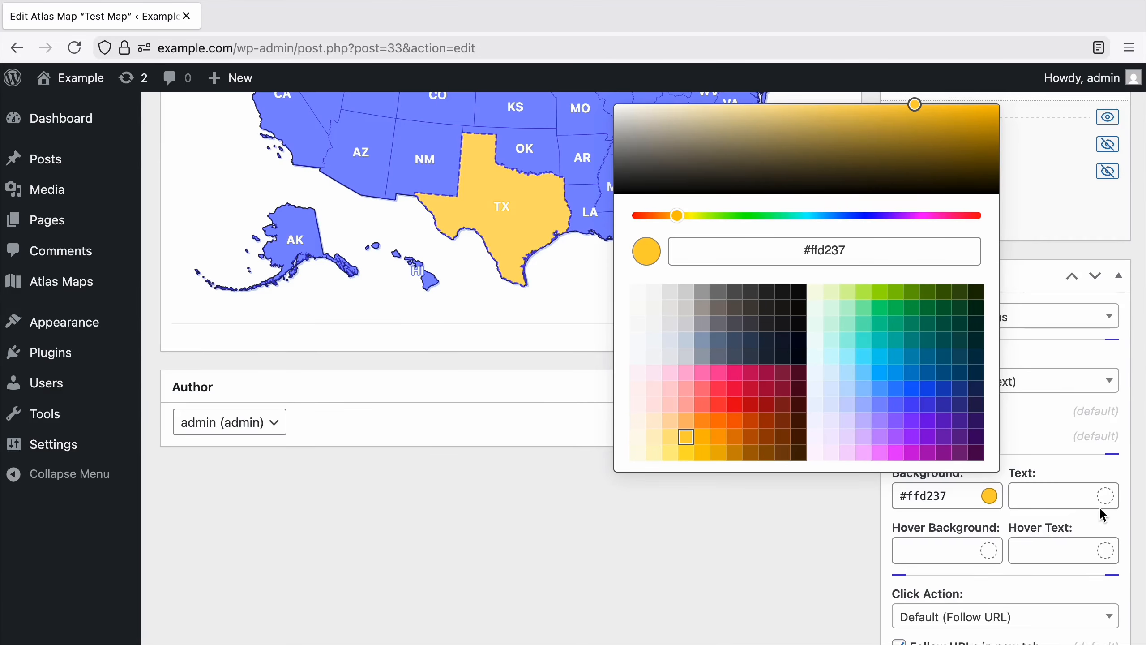
click(1114, 500)
click(899, 339)
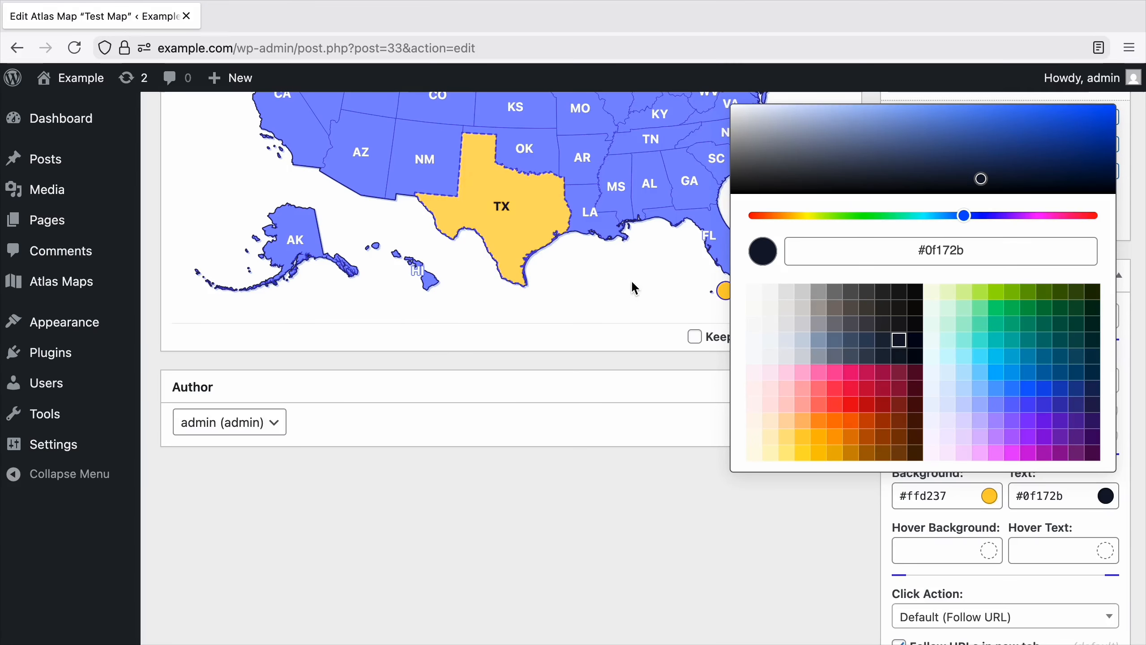
Set Texas's hover background to #fabc00 and its hover text to #953d00.
click(991, 555)
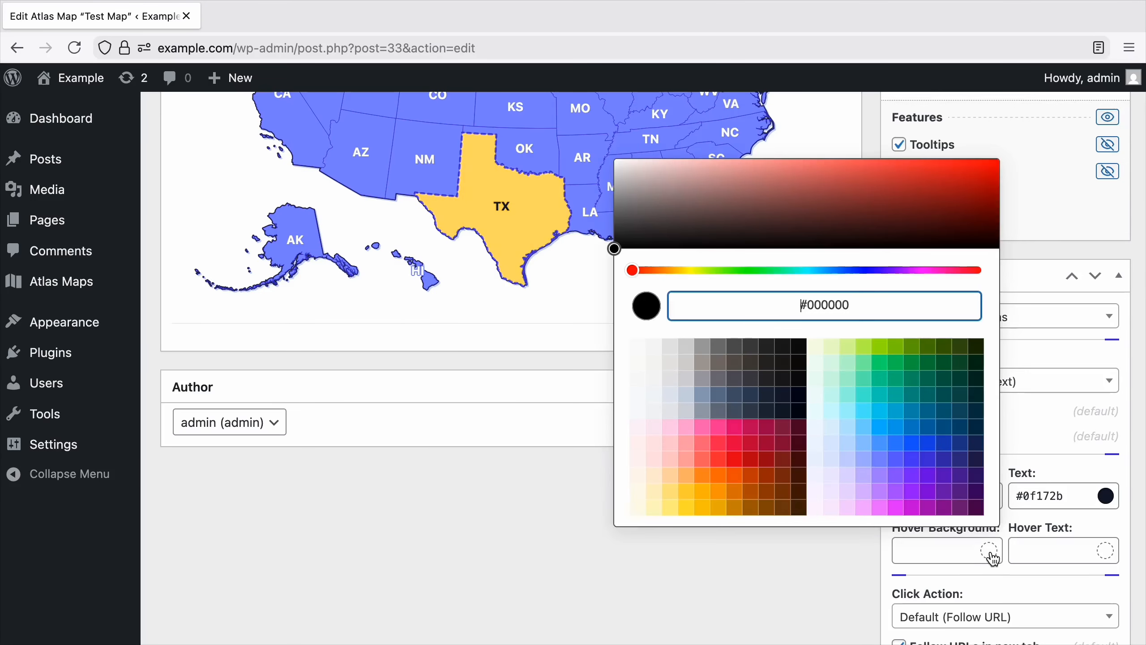
click(704, 493)
click(1105, 550)
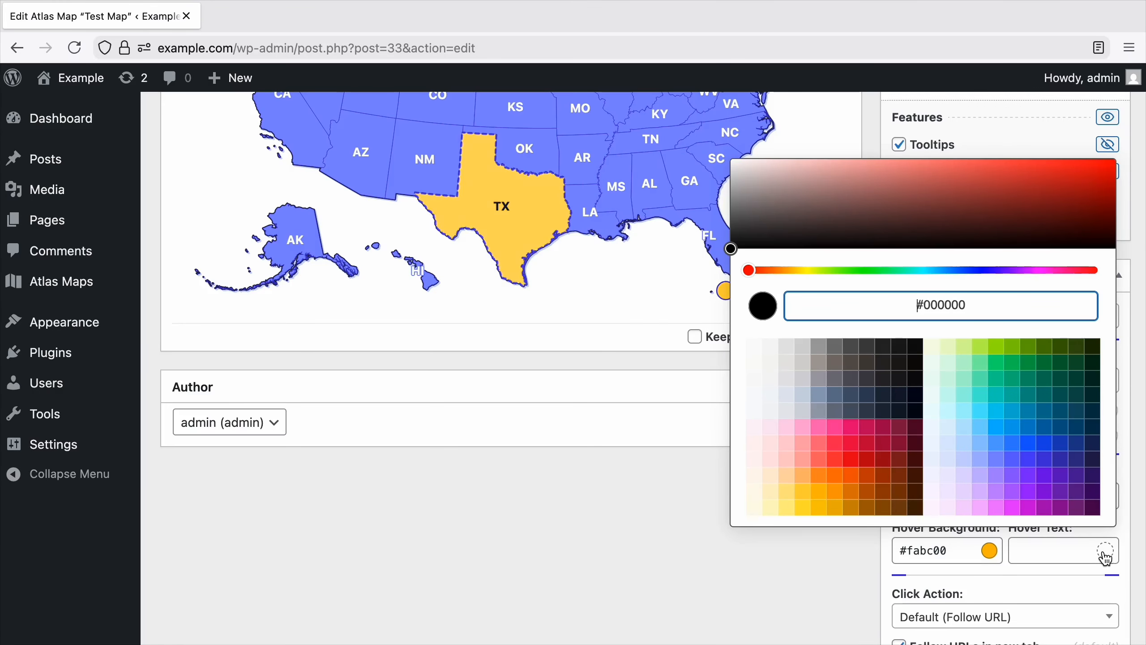
click(882, 491)
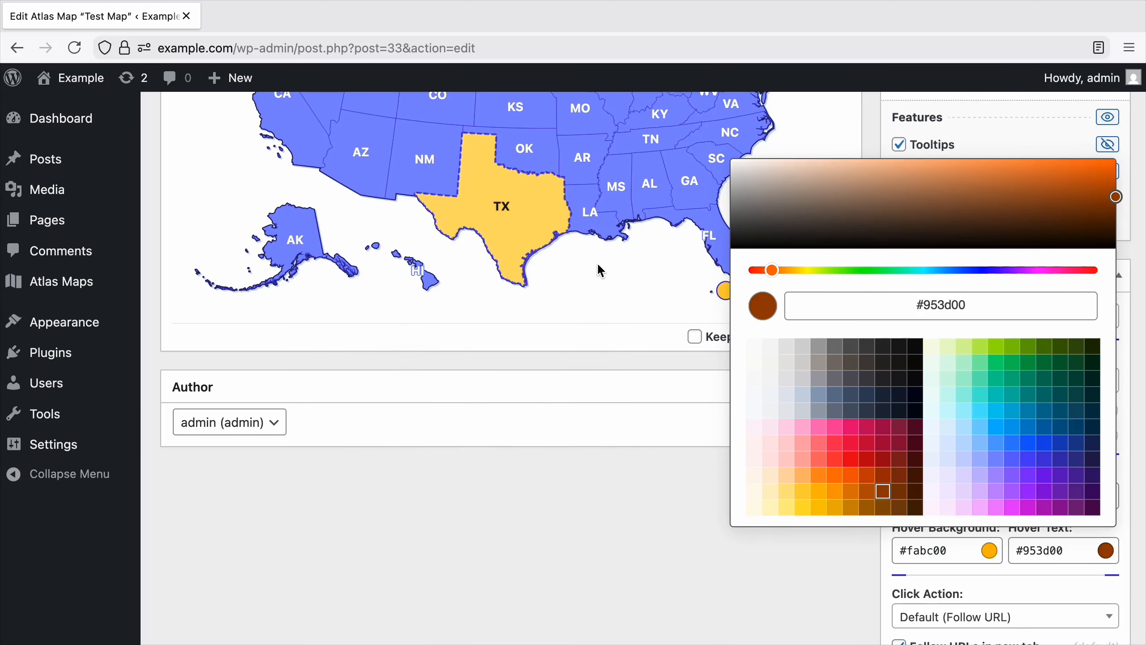
click(642, 471)
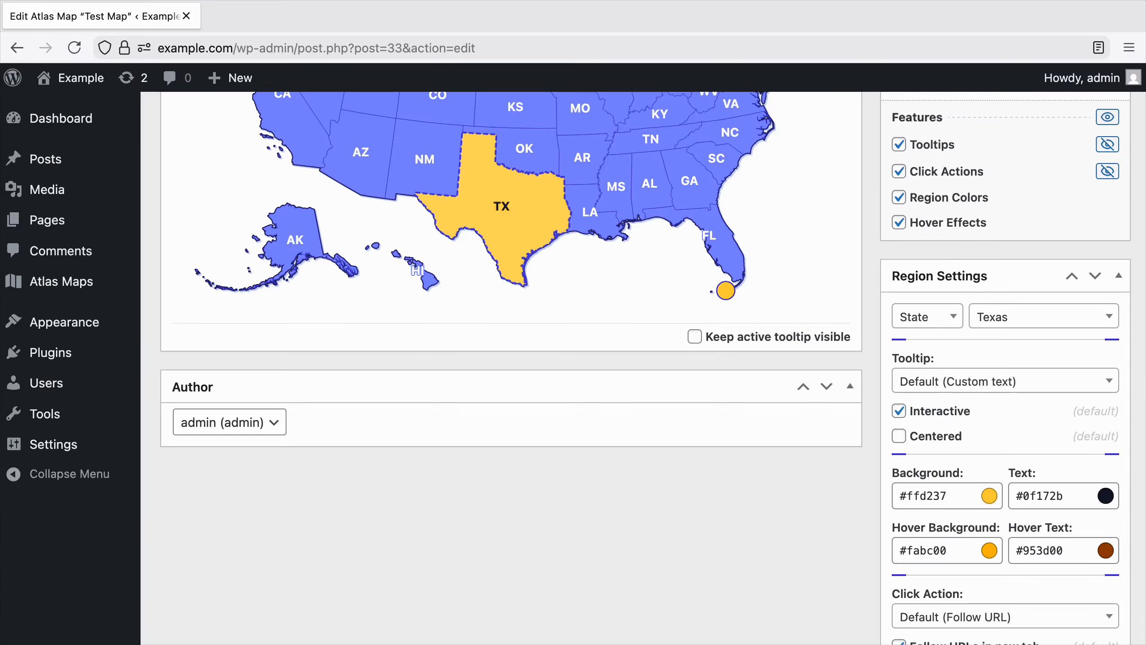
Create a new custom map theme and name it Site Theme.
scroll(511, 362, up, 8)
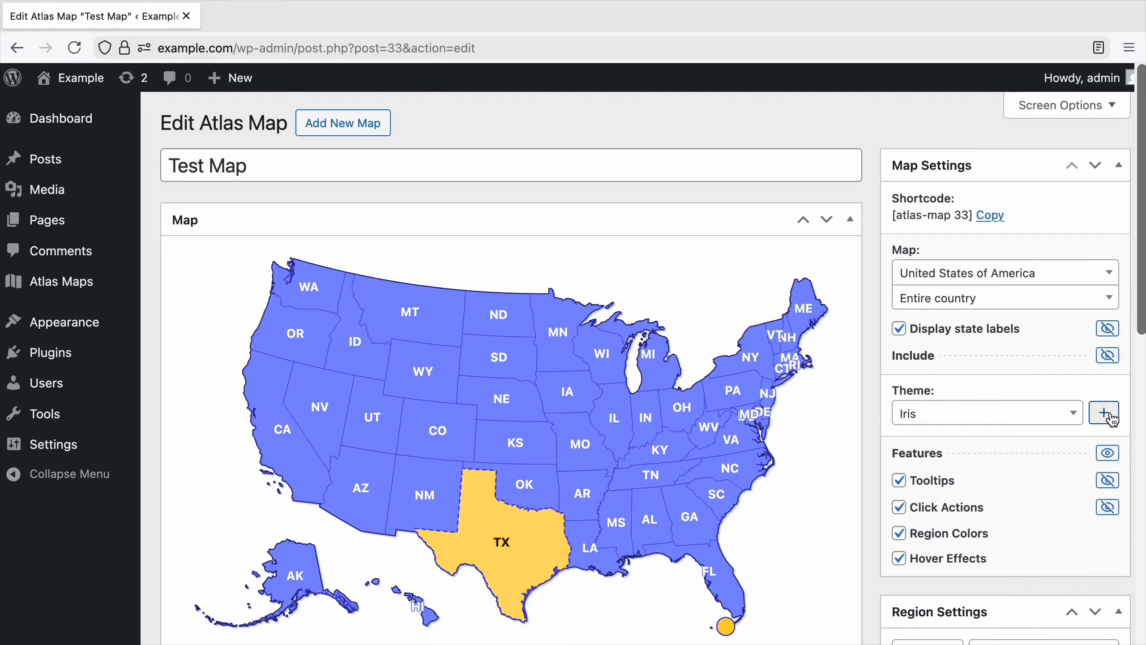
click(1104, 412)
triple_click(1055, 462)
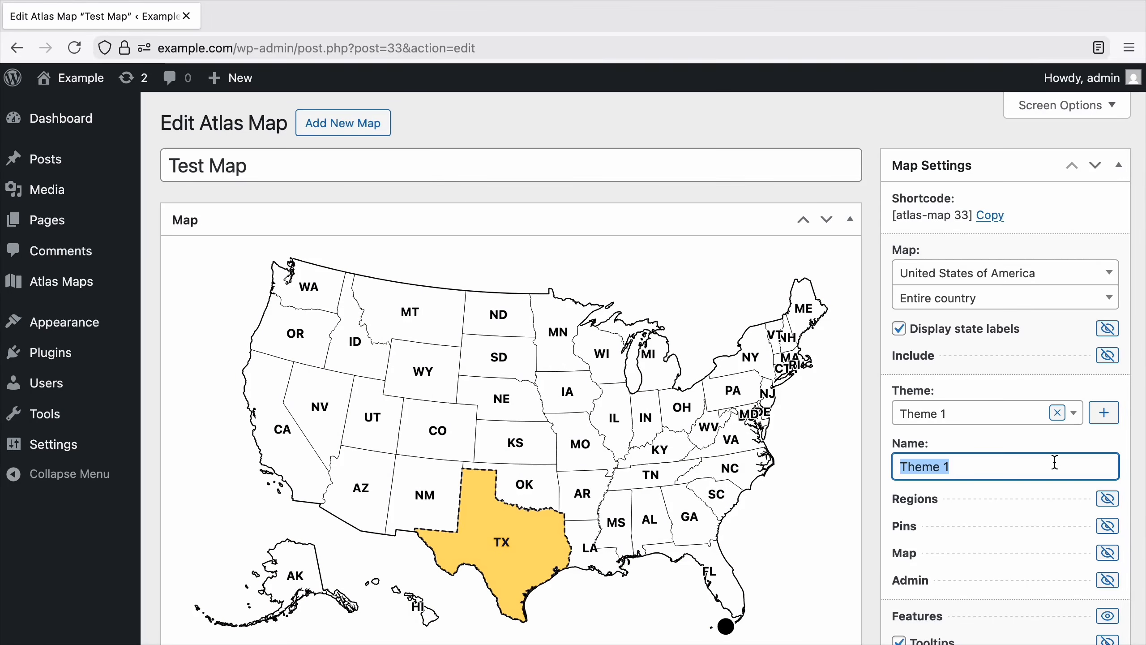
text(Site Theme)
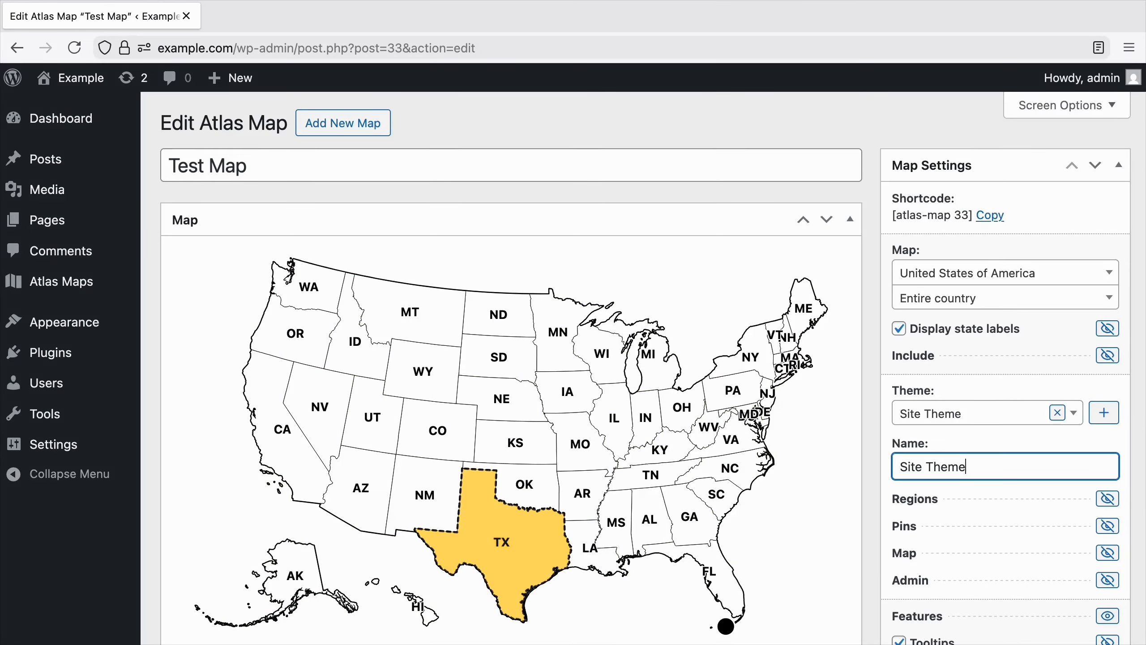
click(828, 530)
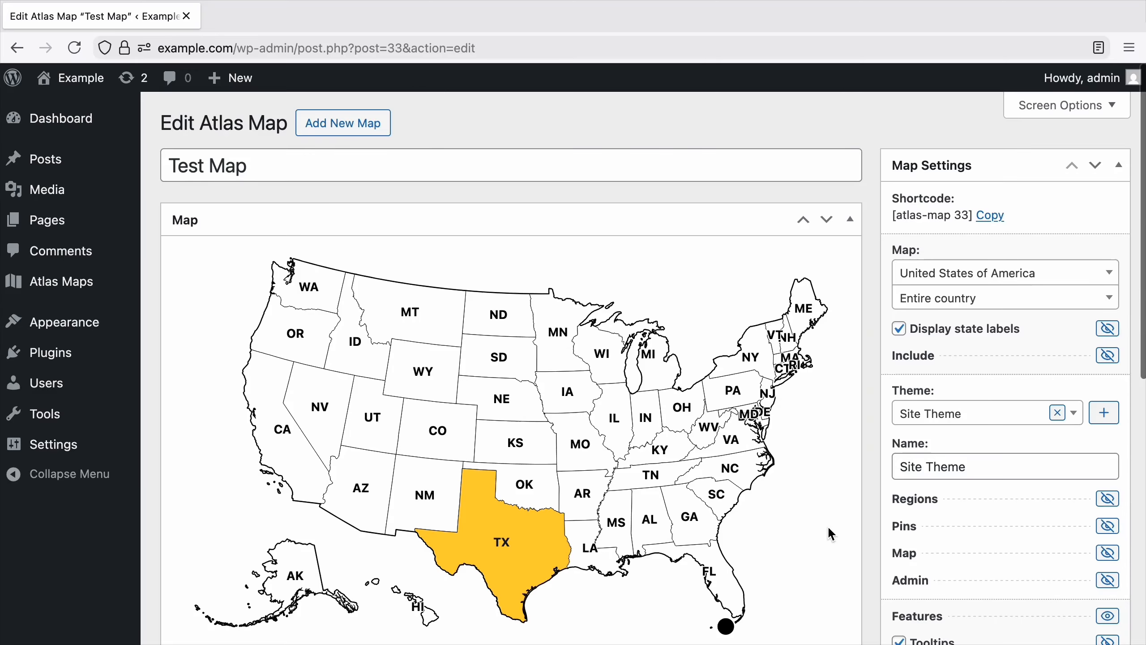
Set the Site Theme region colors to background #45556c, text white and border #90a1b9.
click(1079, 506)
scroll(1080, 501, down, 6)
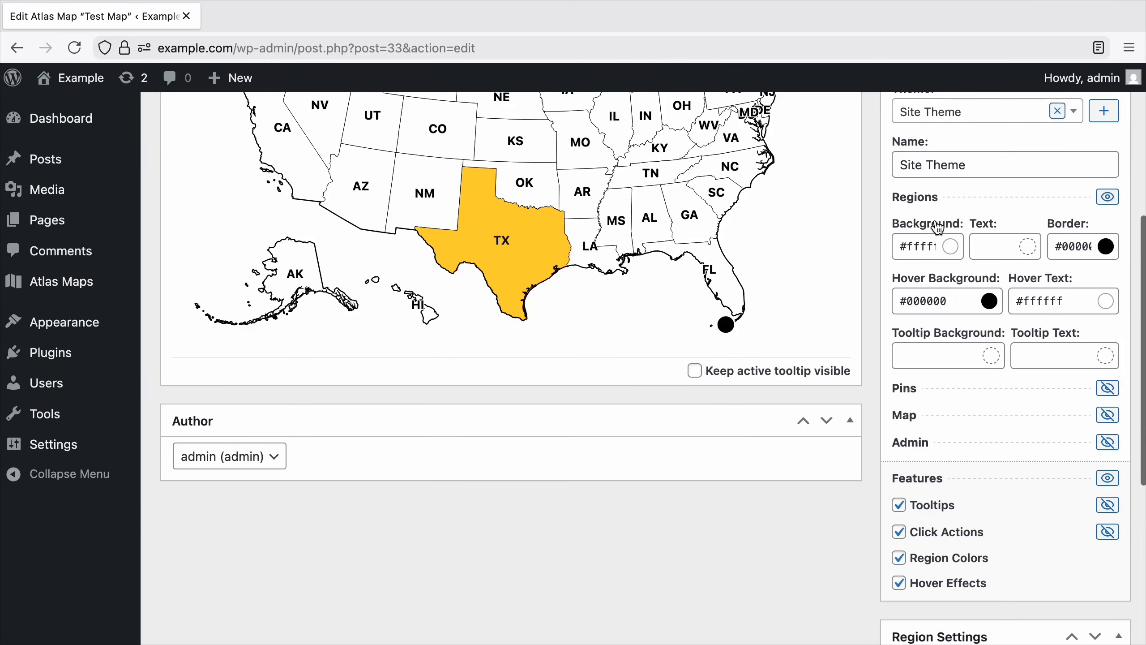
click(956, 249)
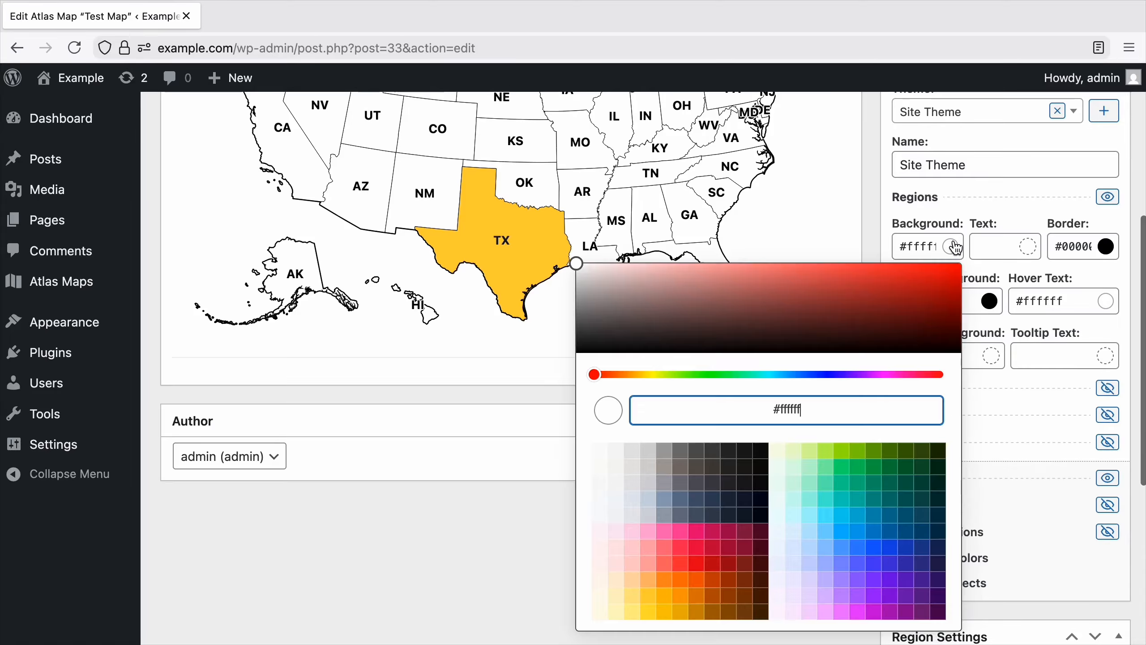
click(697, 501)
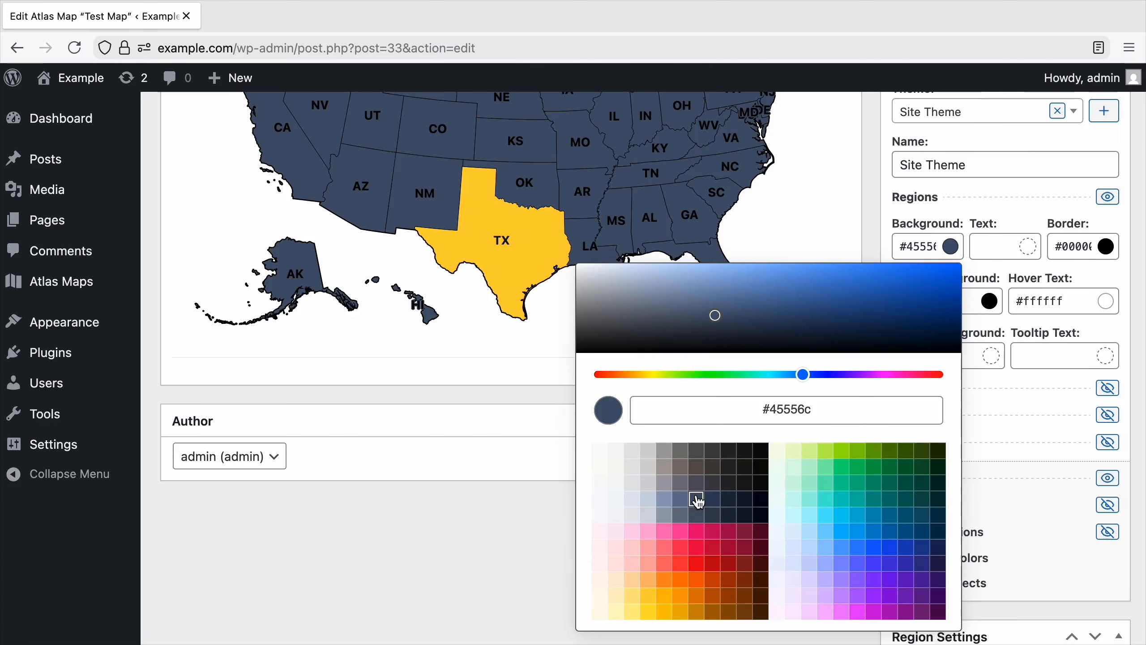
click(984, 247)
text(white)
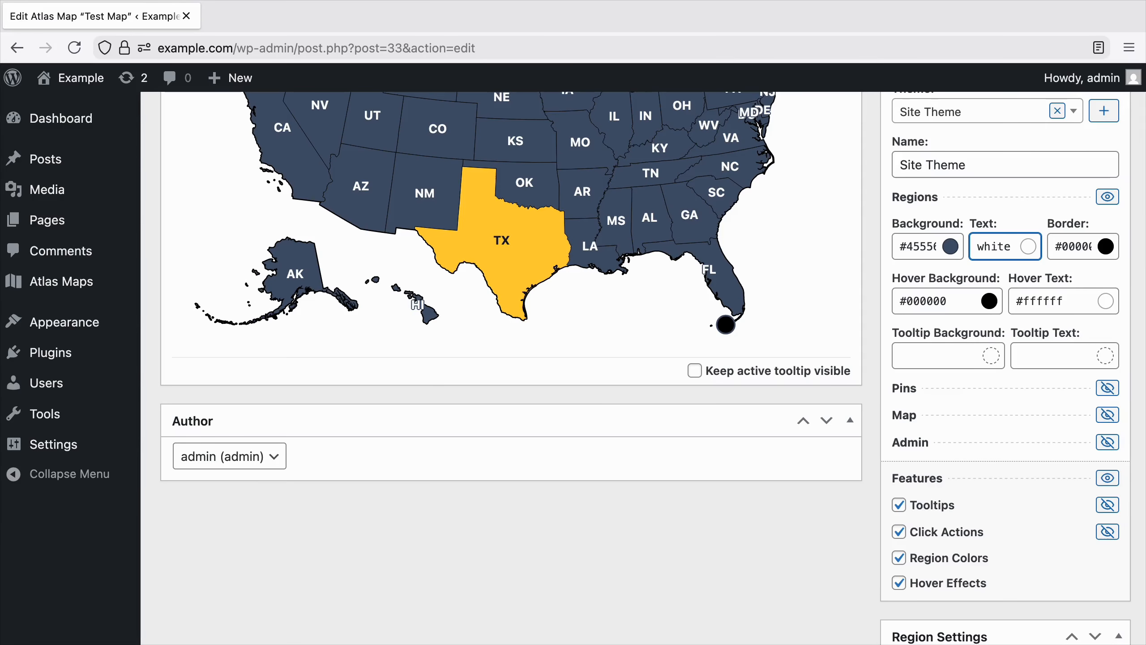
click(1104, 253)
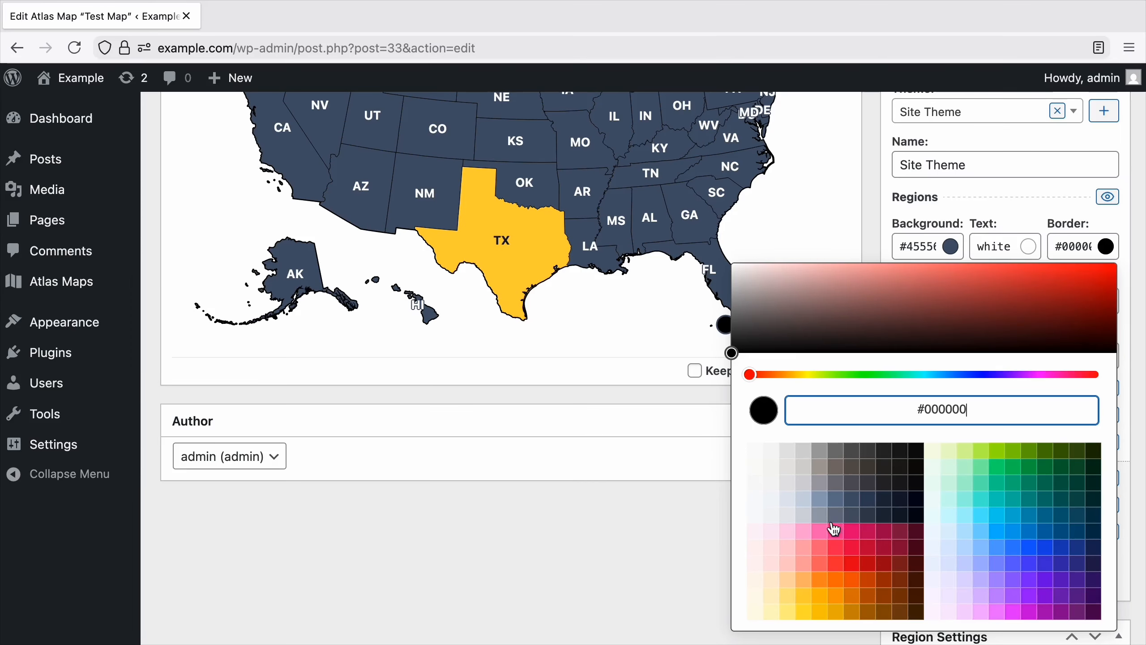
click(819, 499)
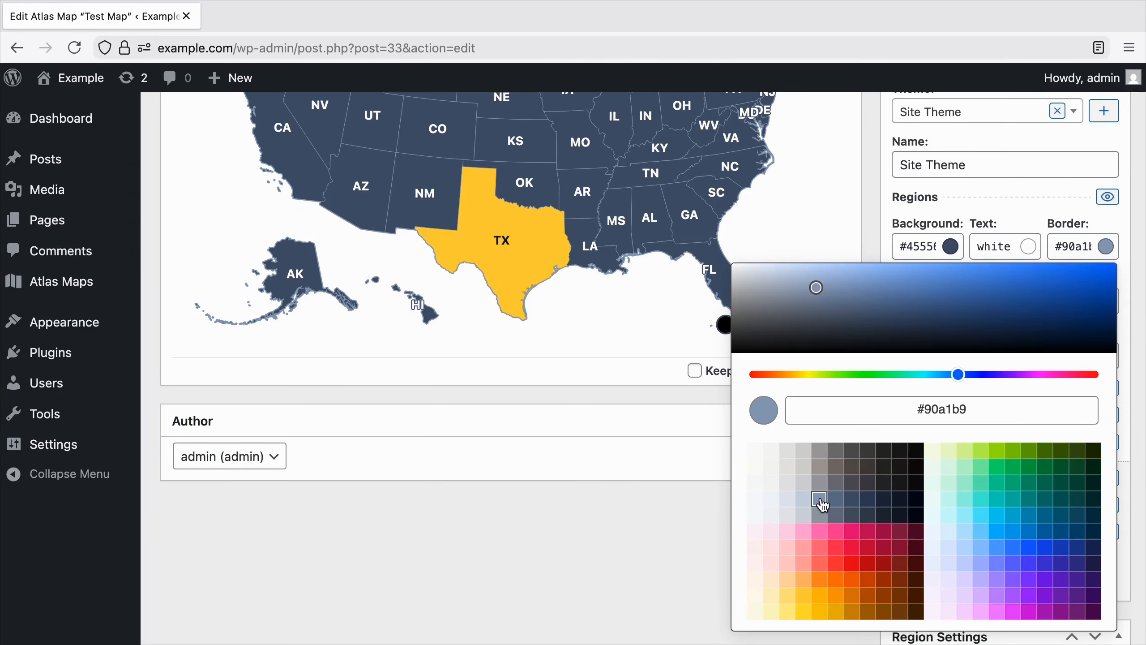
click(686, 513)
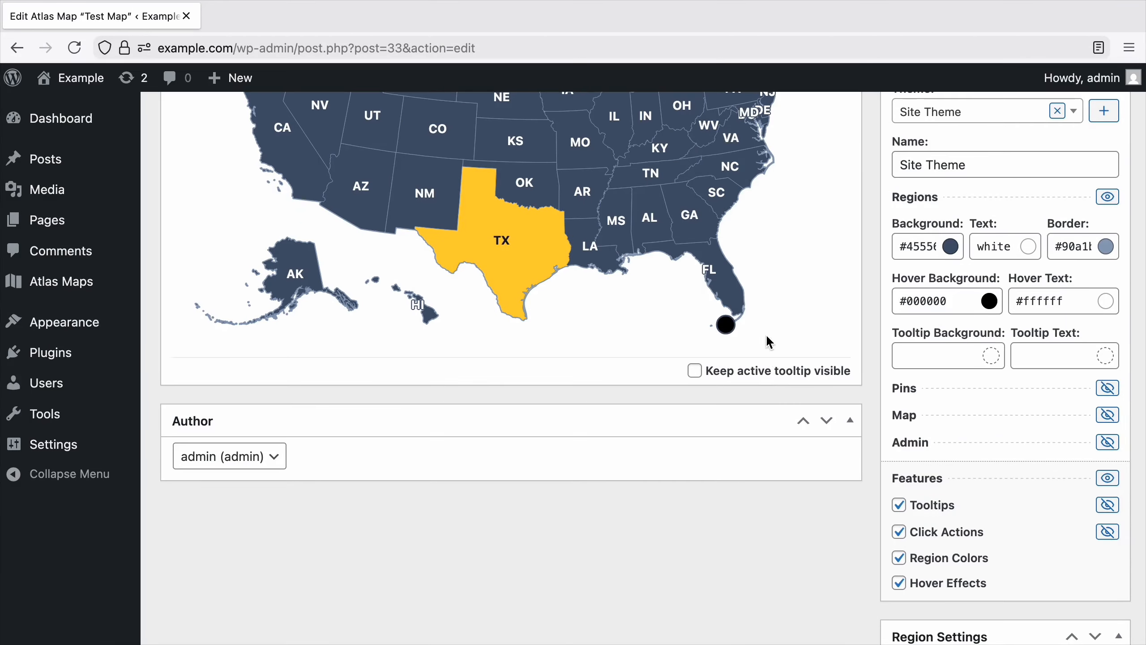
Set the Site Theme region hover background to #ff6880 and check the hover effect on the map.
mouse_move(738, 298)
click(990, 301)
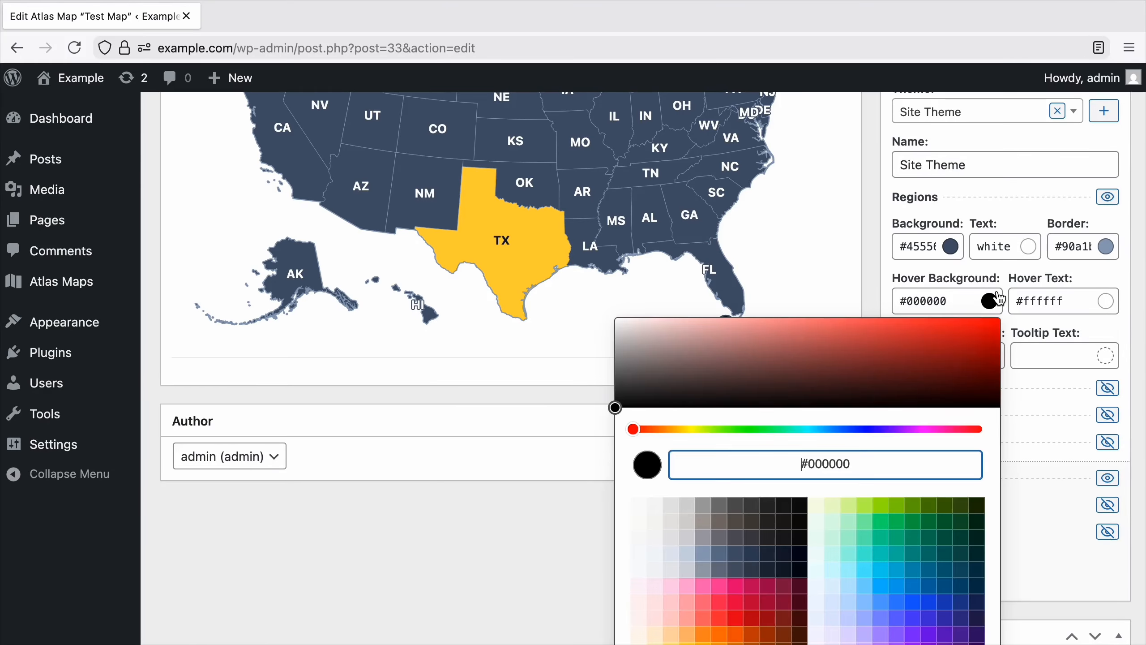
scroll(801, 529, down, 3)
click(704, 546)
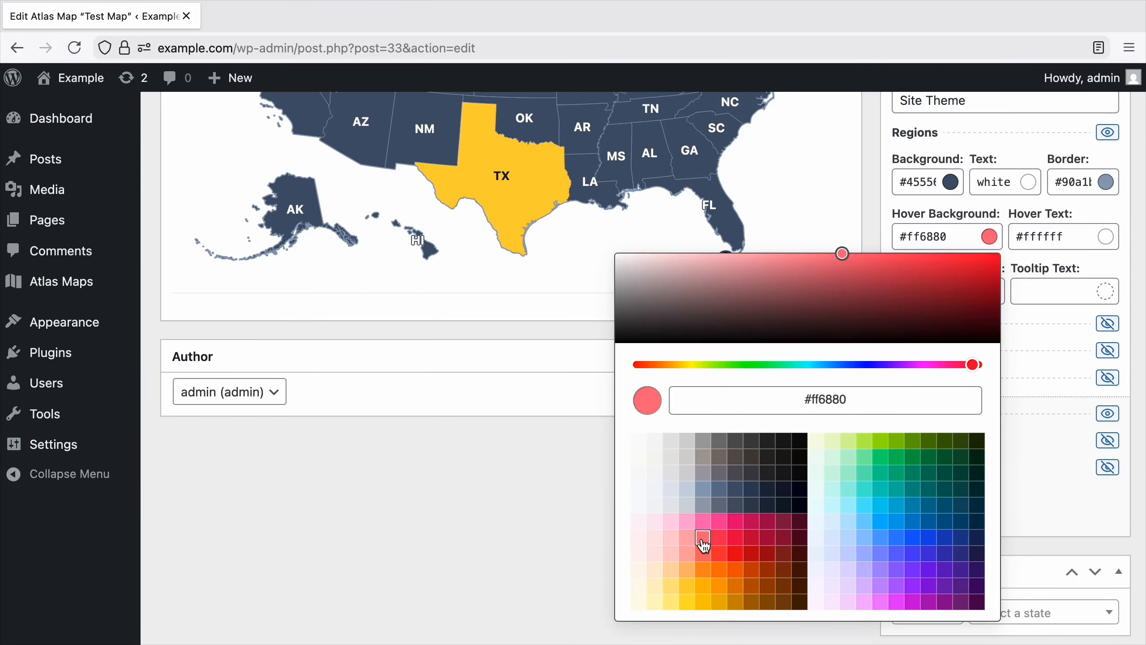
click(605, 510)
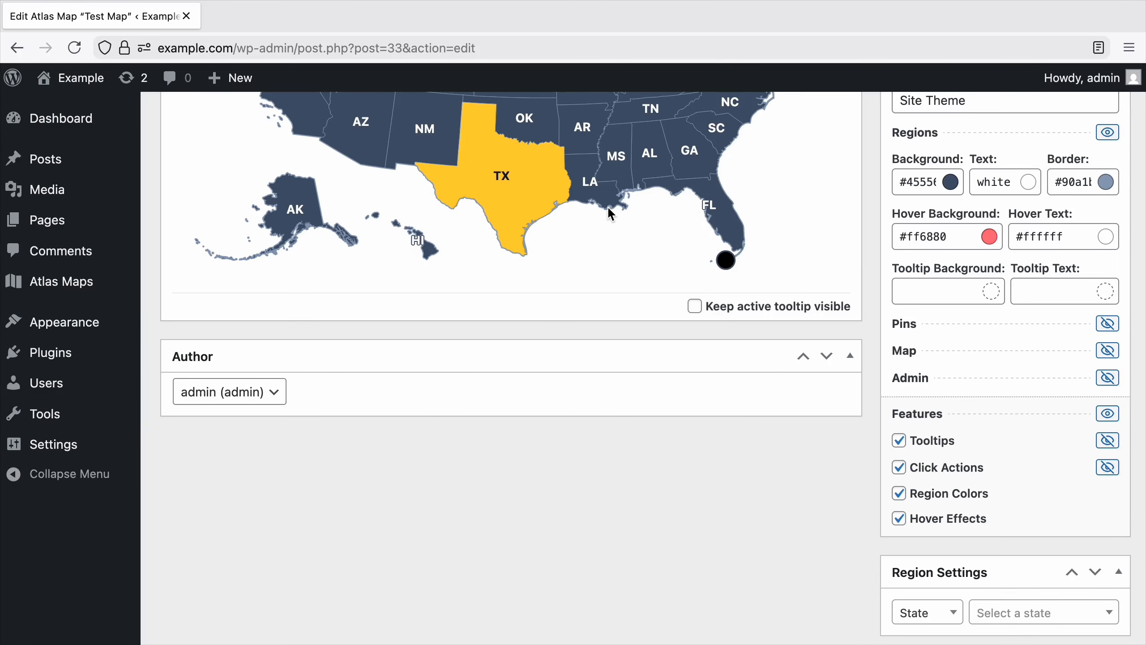
mouse_move(606, 194)
Set the Site Theme region tooltip background to #1d293d and preview a state's tooltip on the map.
click(982, 293)
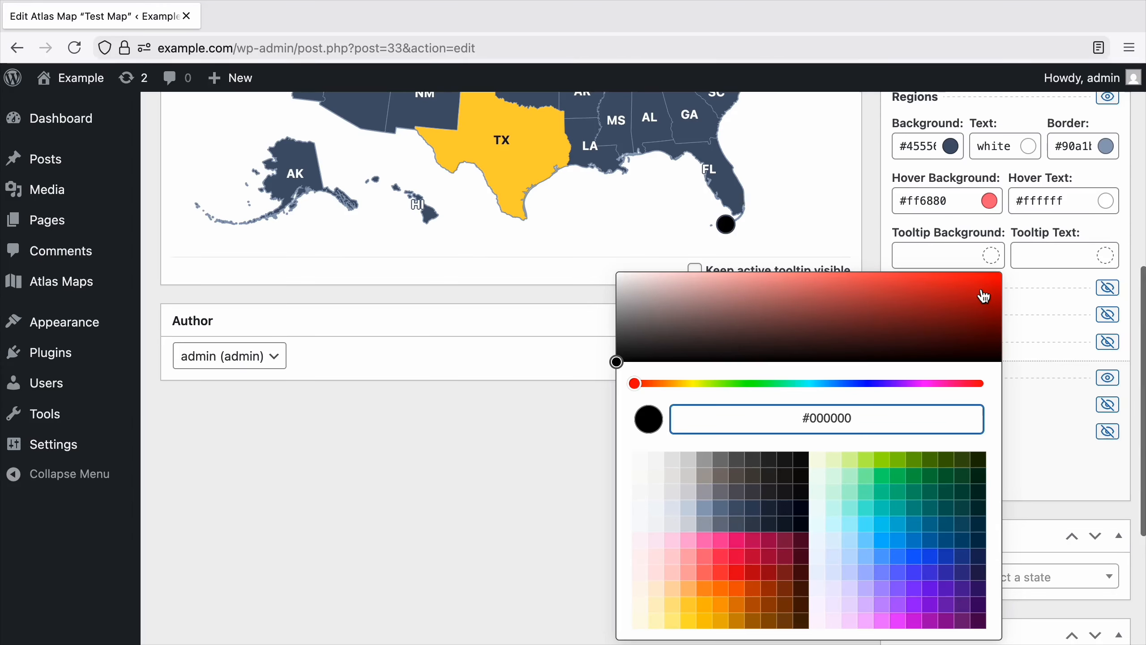
click(766, 508)
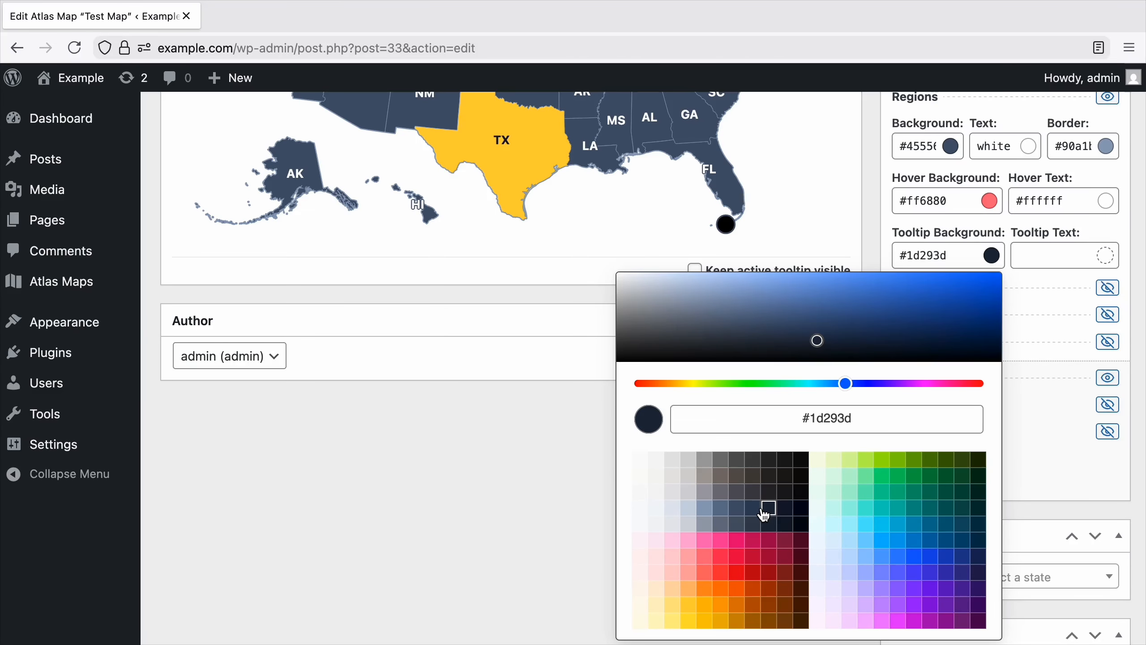
click(558, 427)
mouse_move(721, 197)
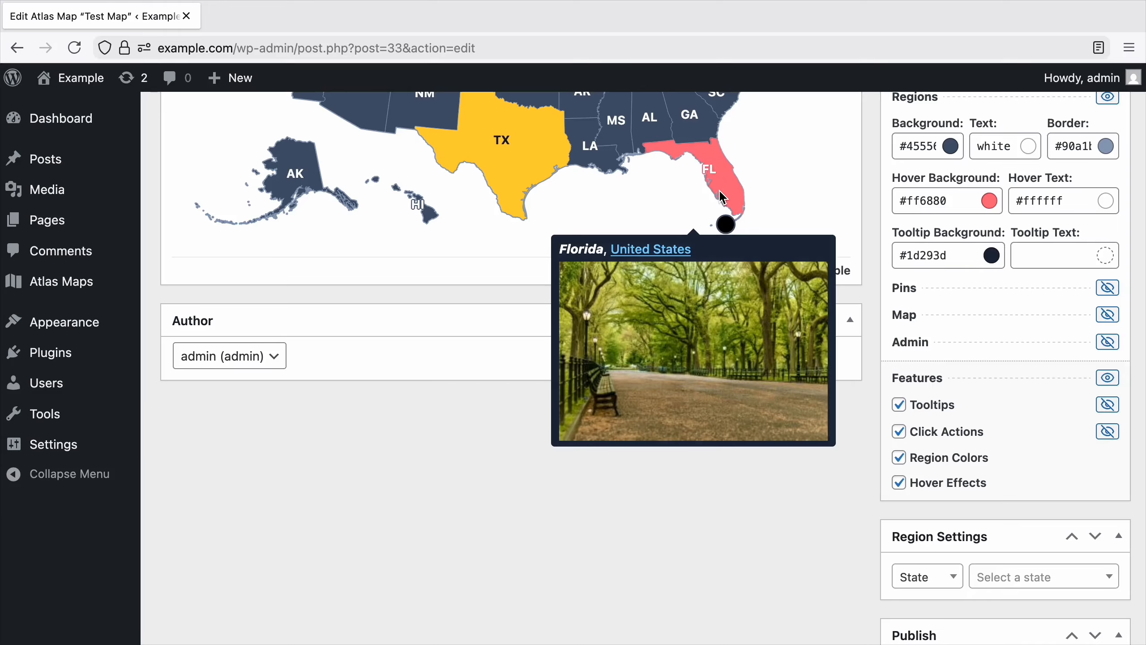
mouse_move(607, 168)
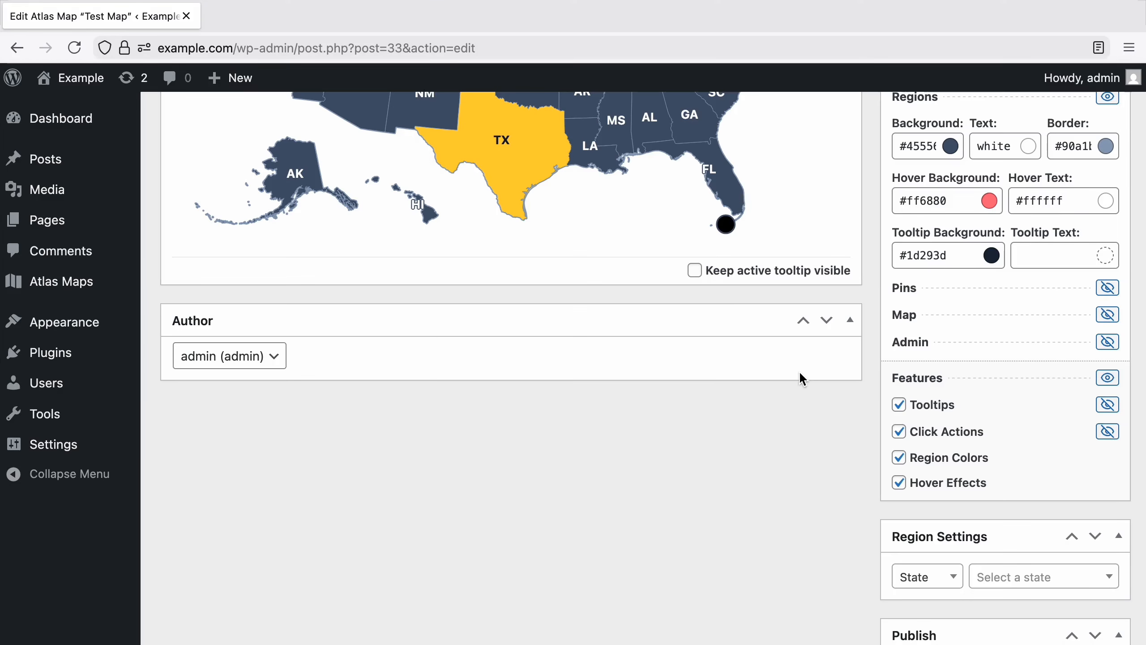
Collapse the theme's region colors and give the map a 4-pixel #ff6880 shadow with a white outline.
scroll(799, 372, up, 3)
click(1107, 233)
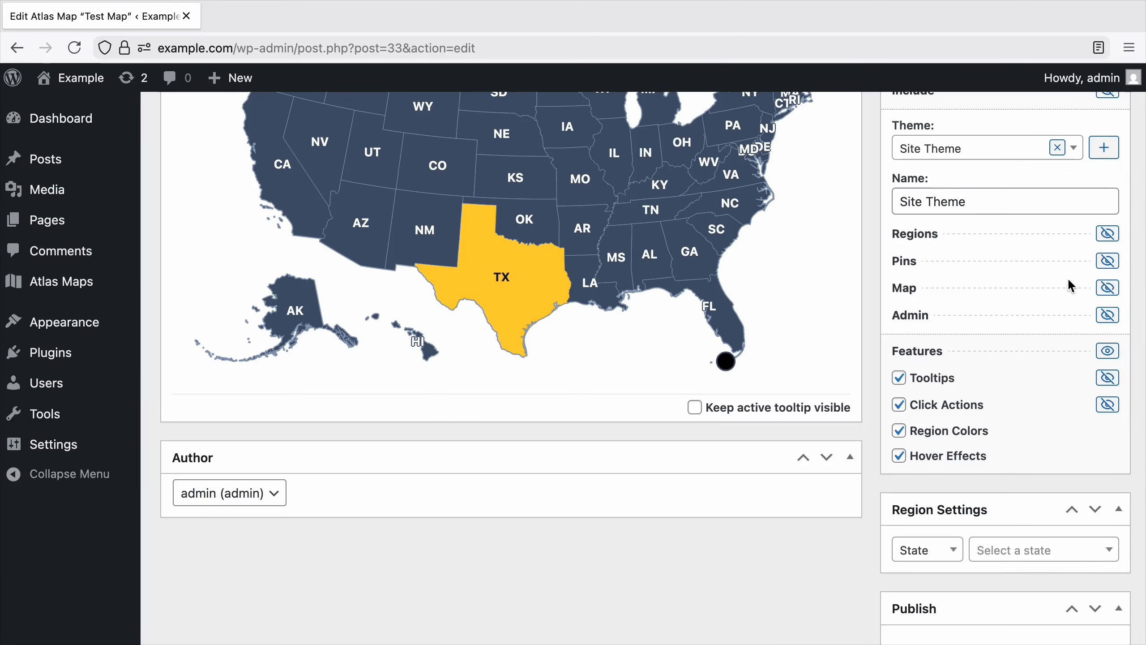
click(1069, 289)
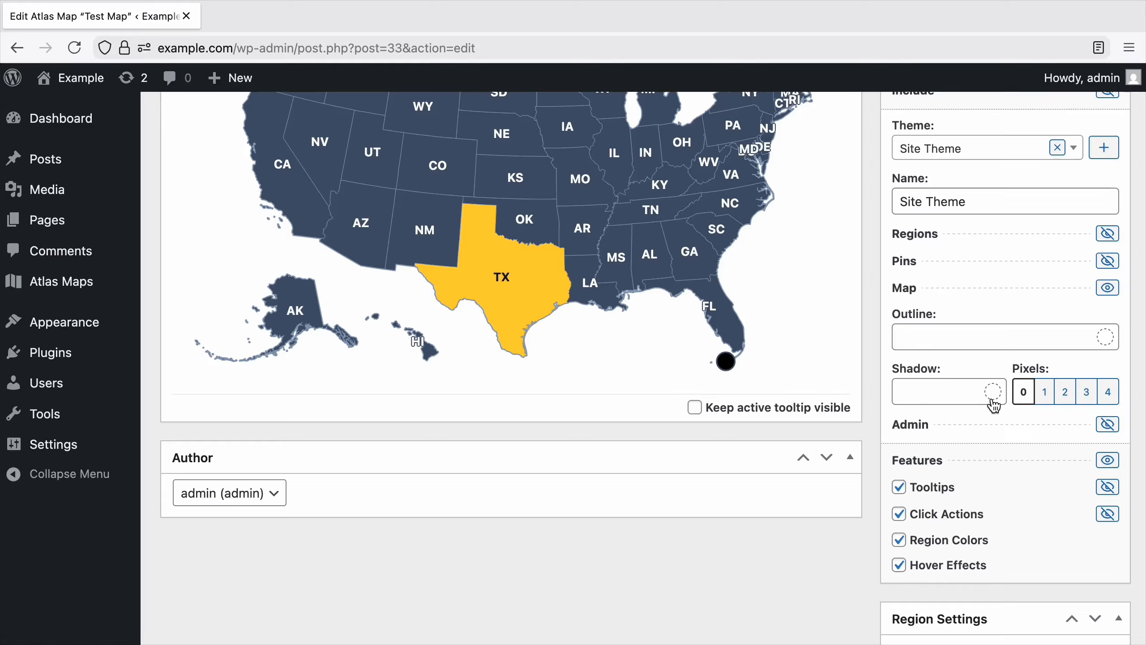
click(993, 397)
scroll(993, 403, up, 2)
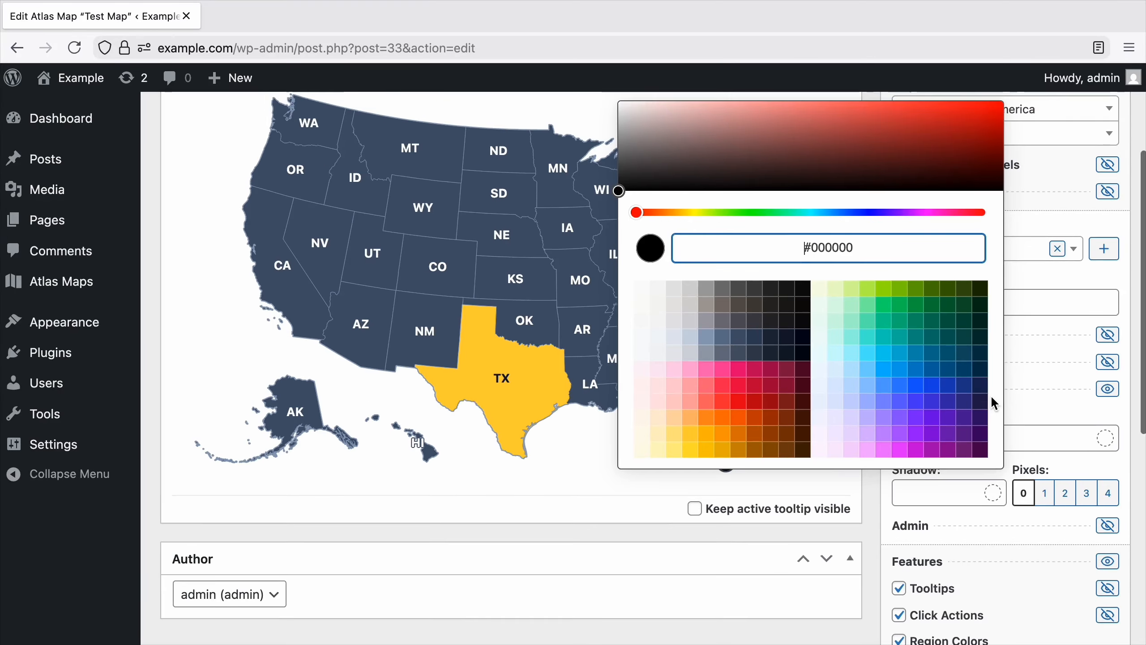
click(706, 385)
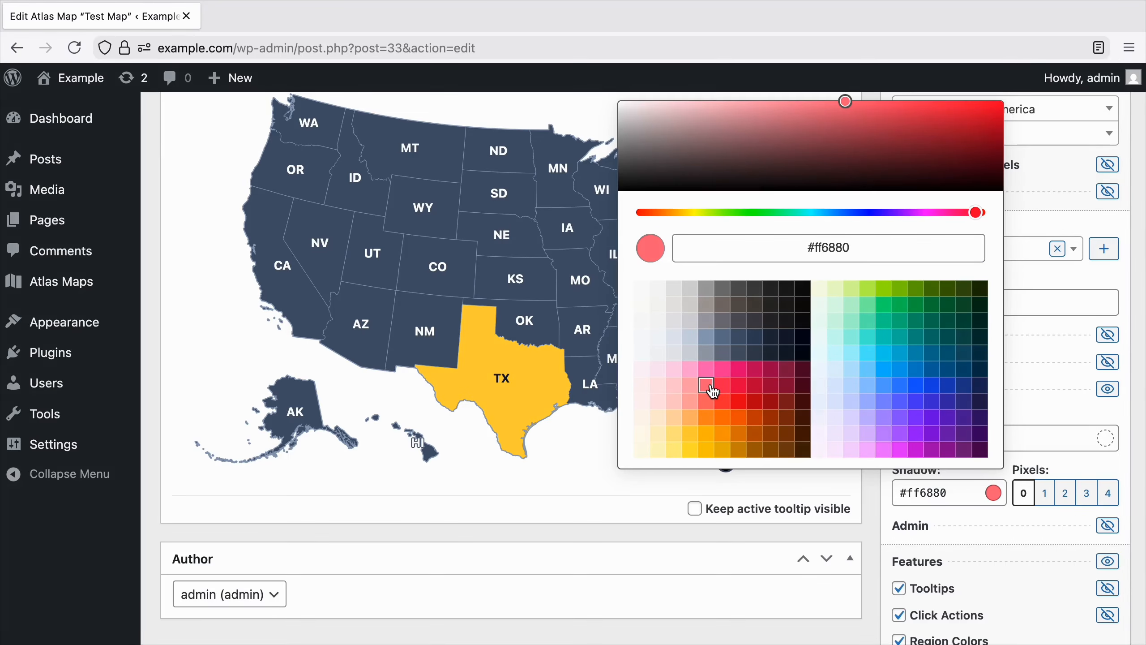
click(1111, 496)
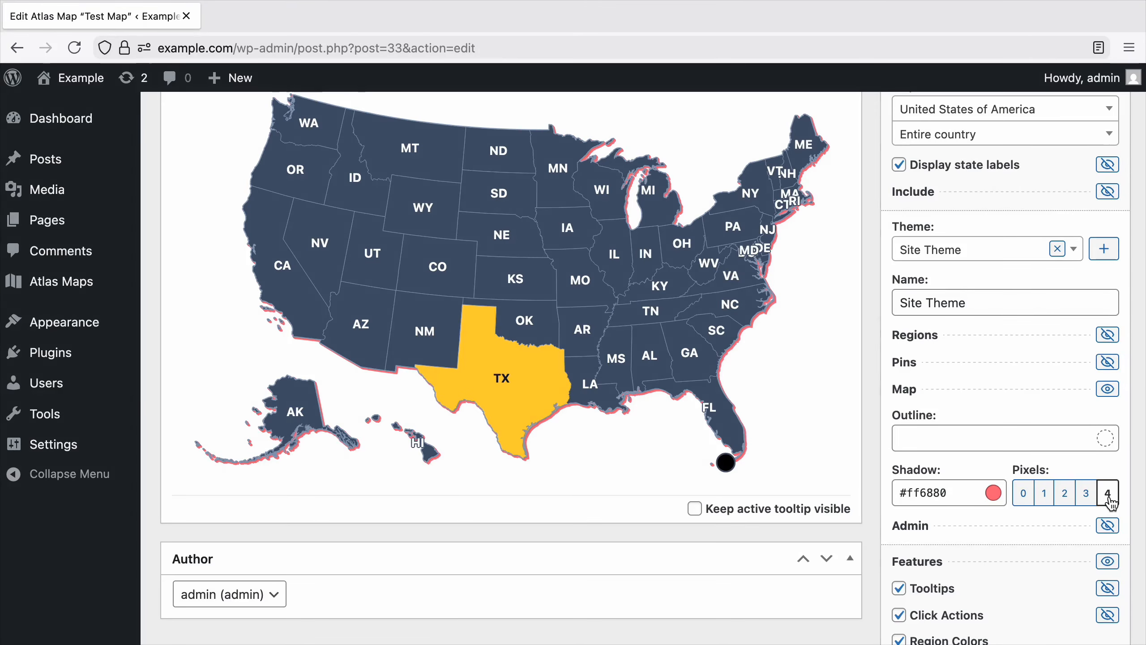
click(1067, 440)
text(white)
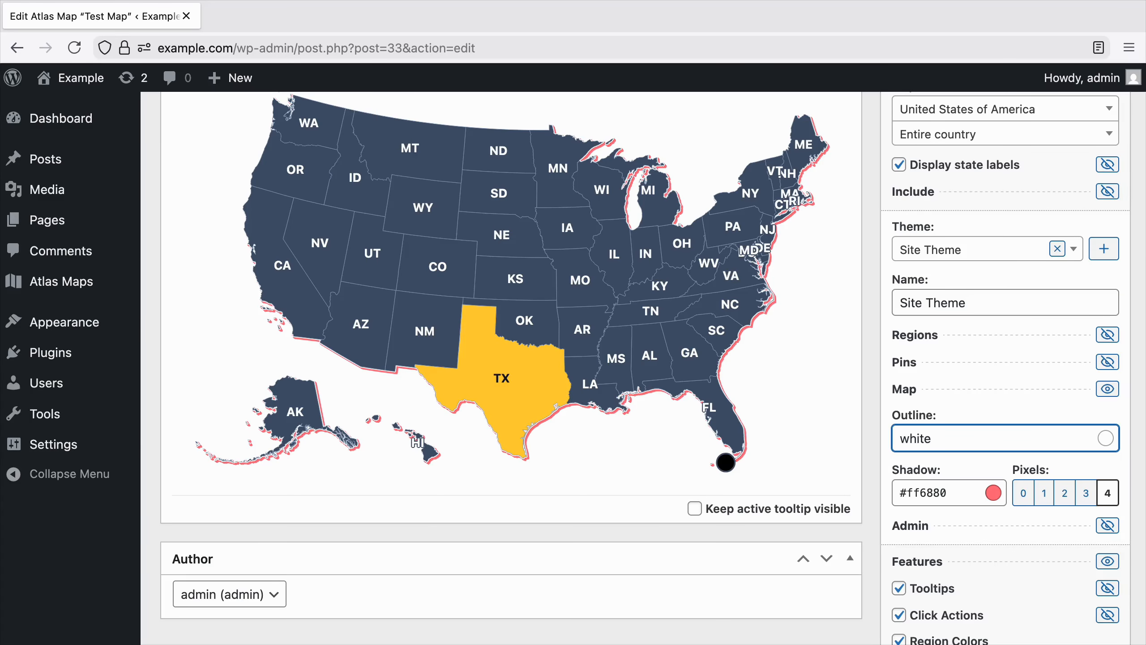
Collapse the theme's map settings and change the Key West Florida pin's shape to Icon, then deselect the pin.
click(991, 397)
mouse_move(726, 468)
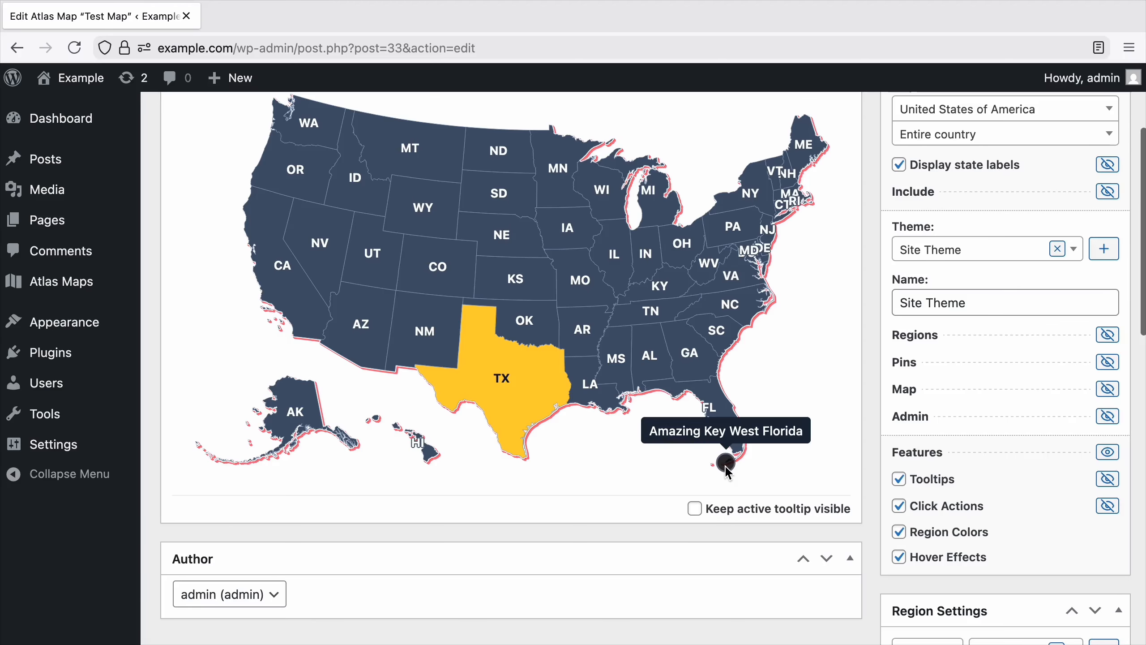
click(726, 465)
scroll(837, 455, down, 8)
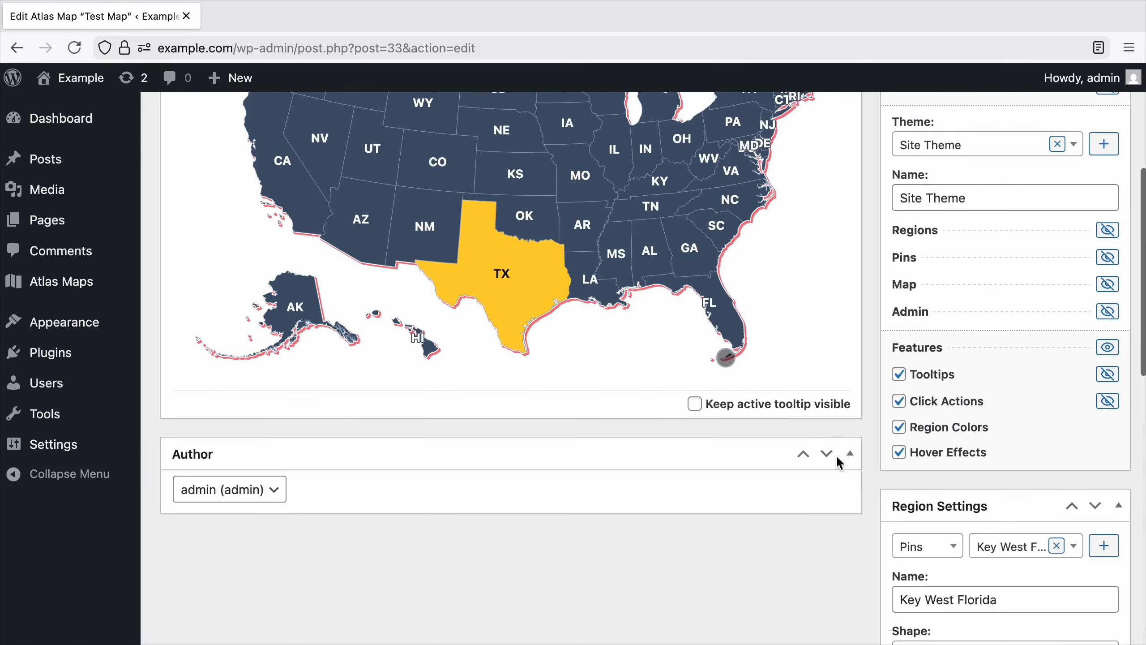
click(947, 419)
click(932, 473)
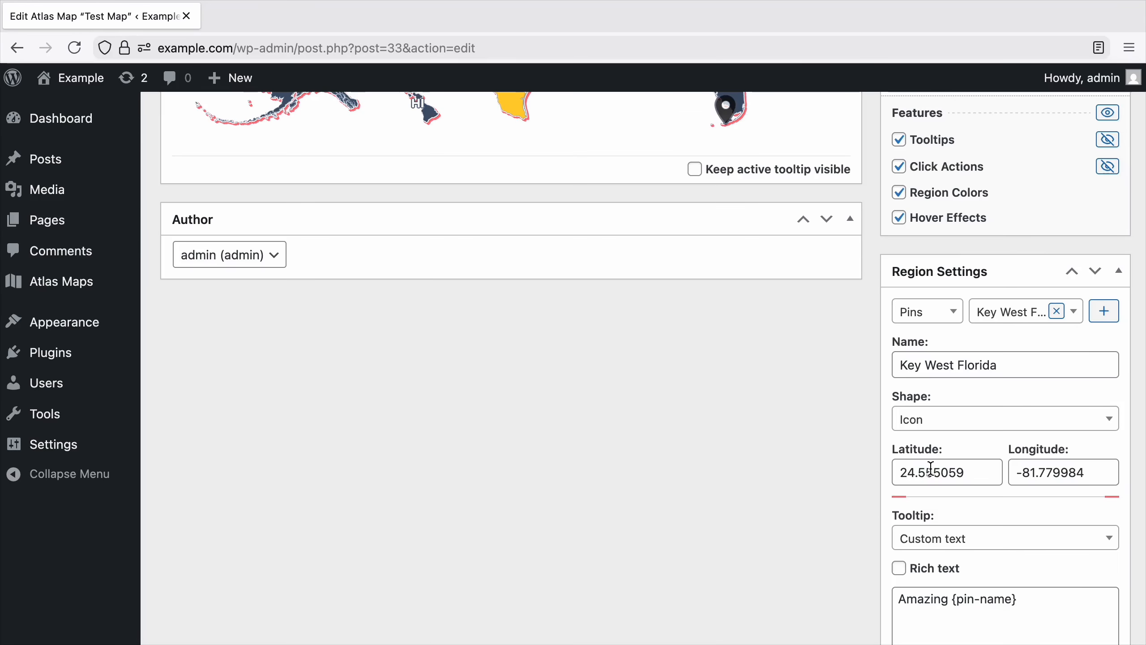
scroll(824, 472, up, 6)
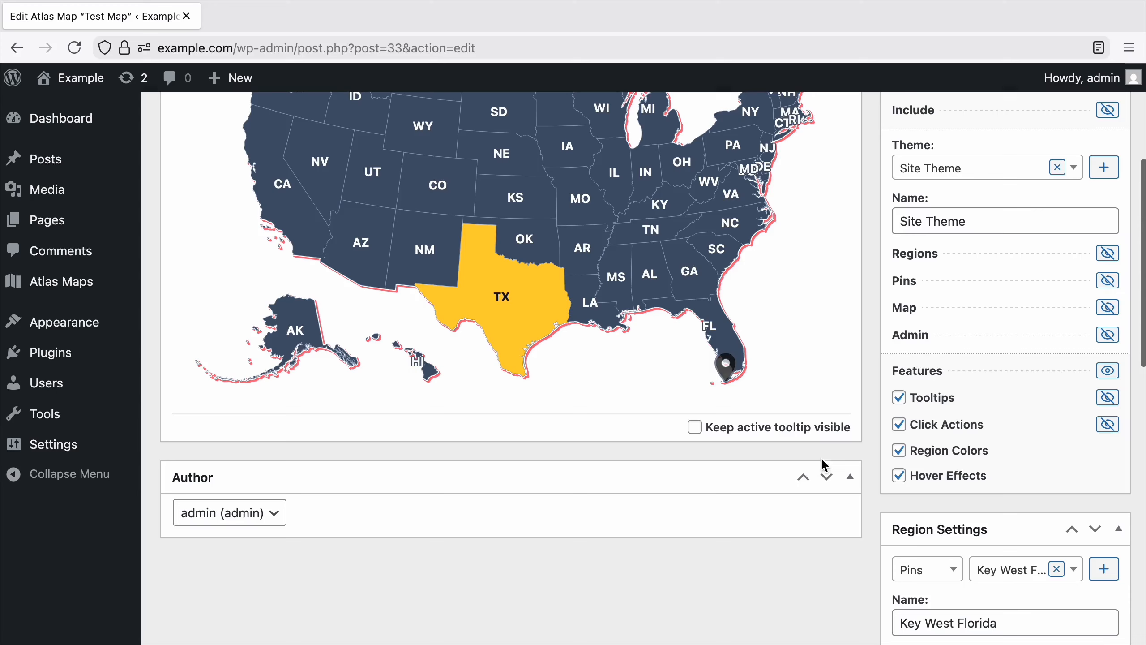
click(819, 347)
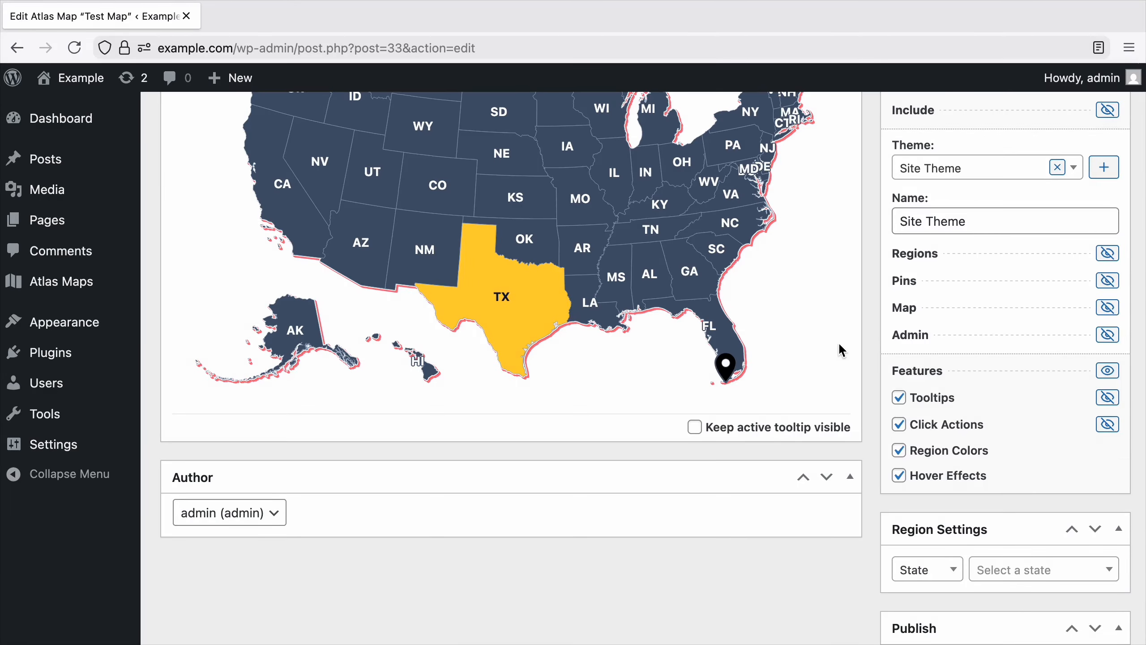
Expand the Site Theme pin settings and set the pins' outer color to #ff6880.
click(916, 283)
click(963, 331)
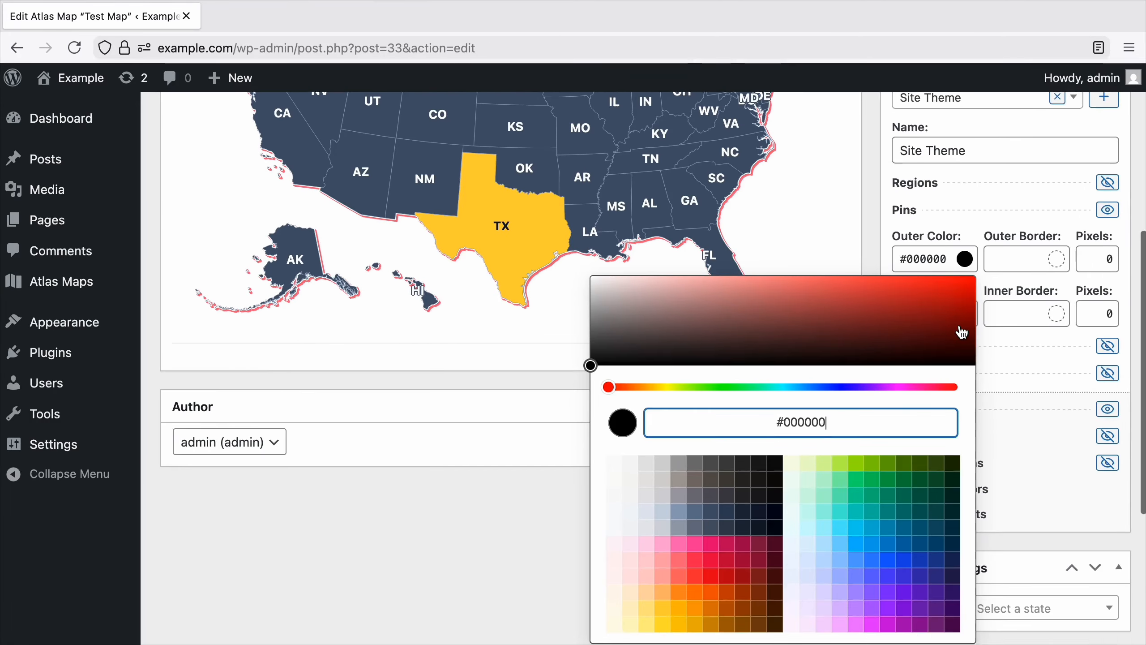
click(679, 540)
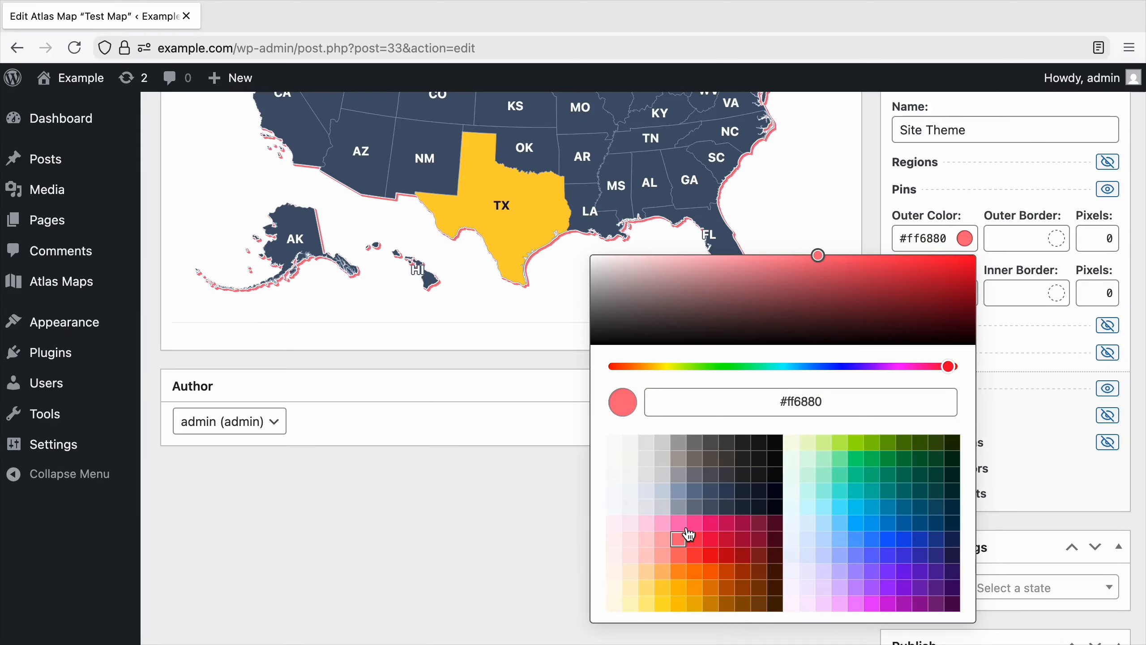
click(866, 235)
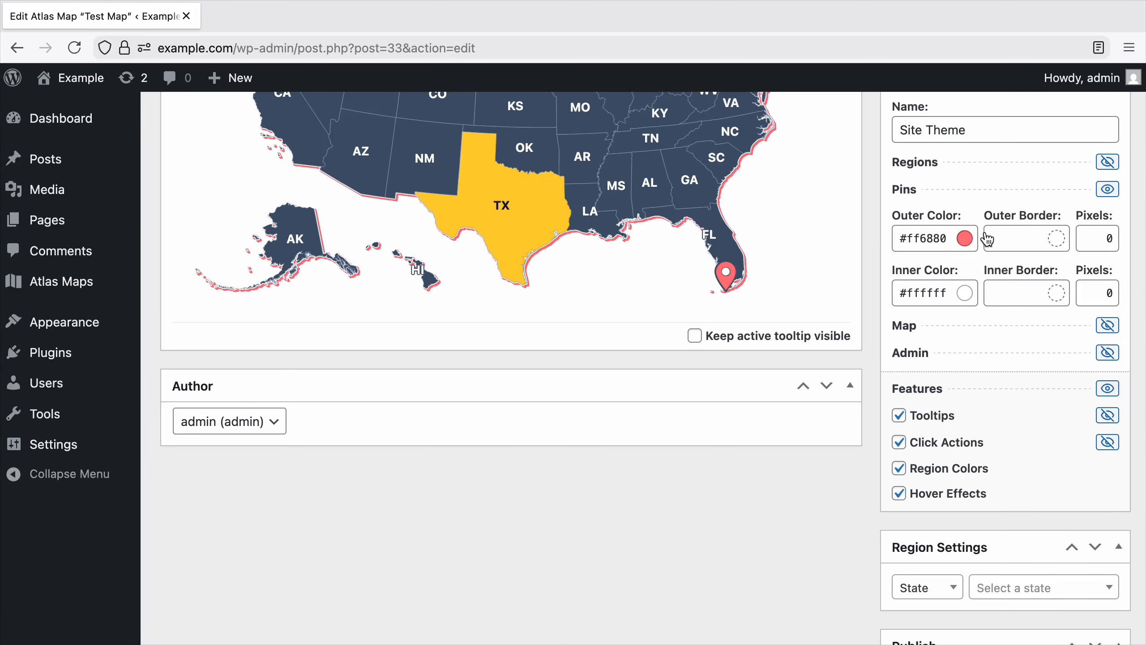
Give the Site Theme pins a 2-pixel outer border in #1d293d.
double_click(1103, 237)
text(2)
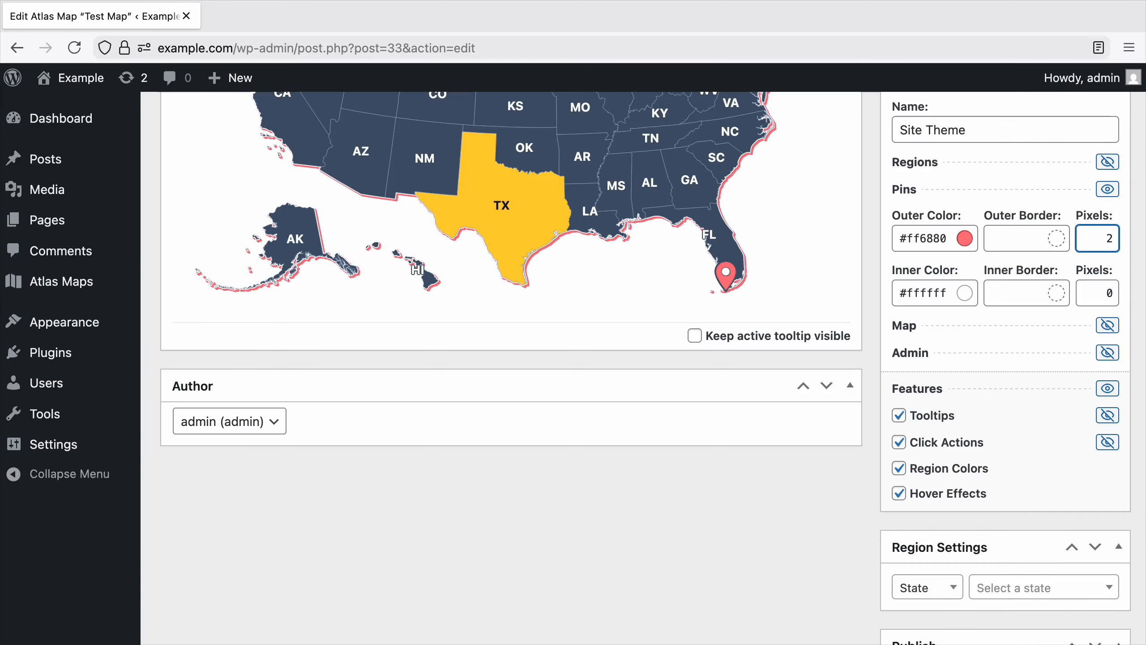
click(1052, 239)
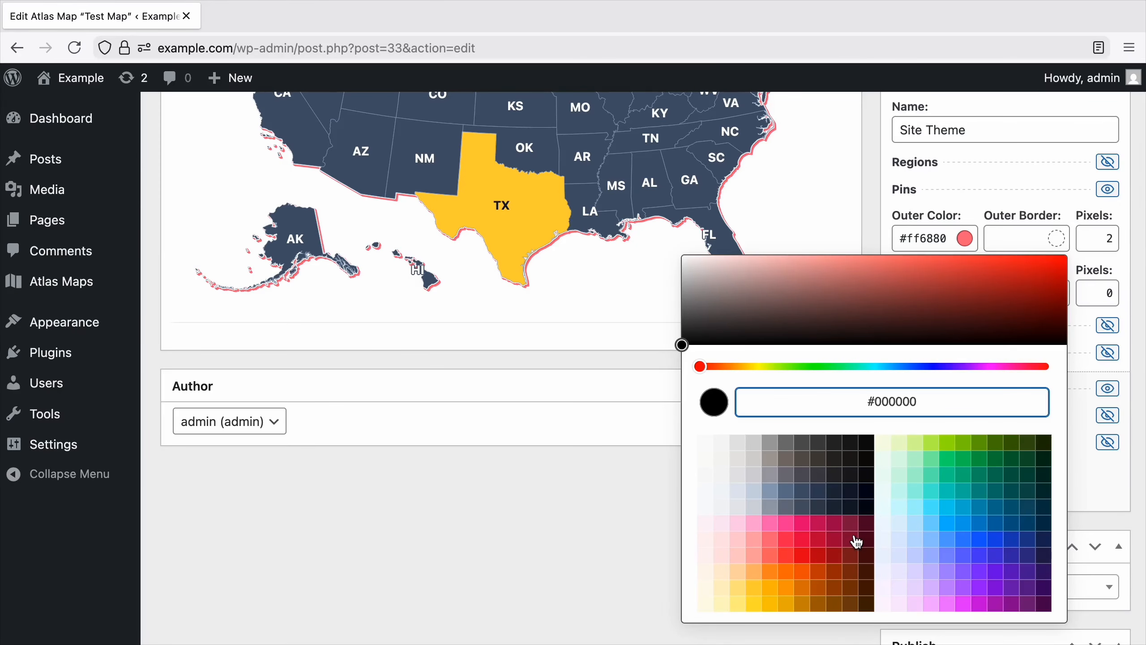
click(835, 492)
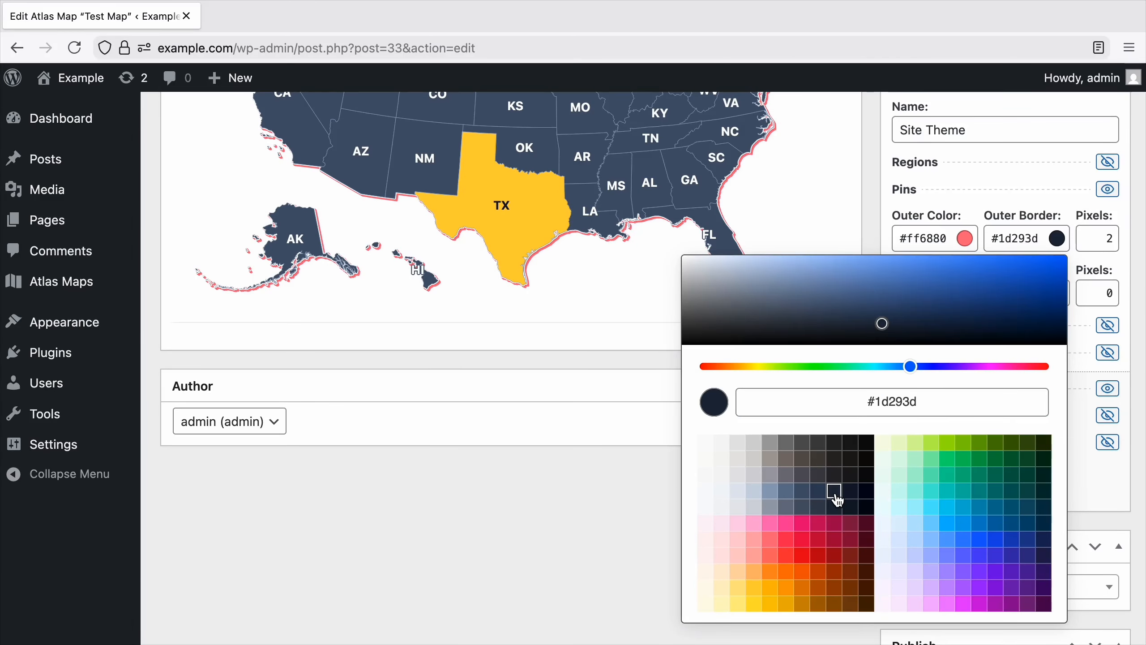
click(670, 484)
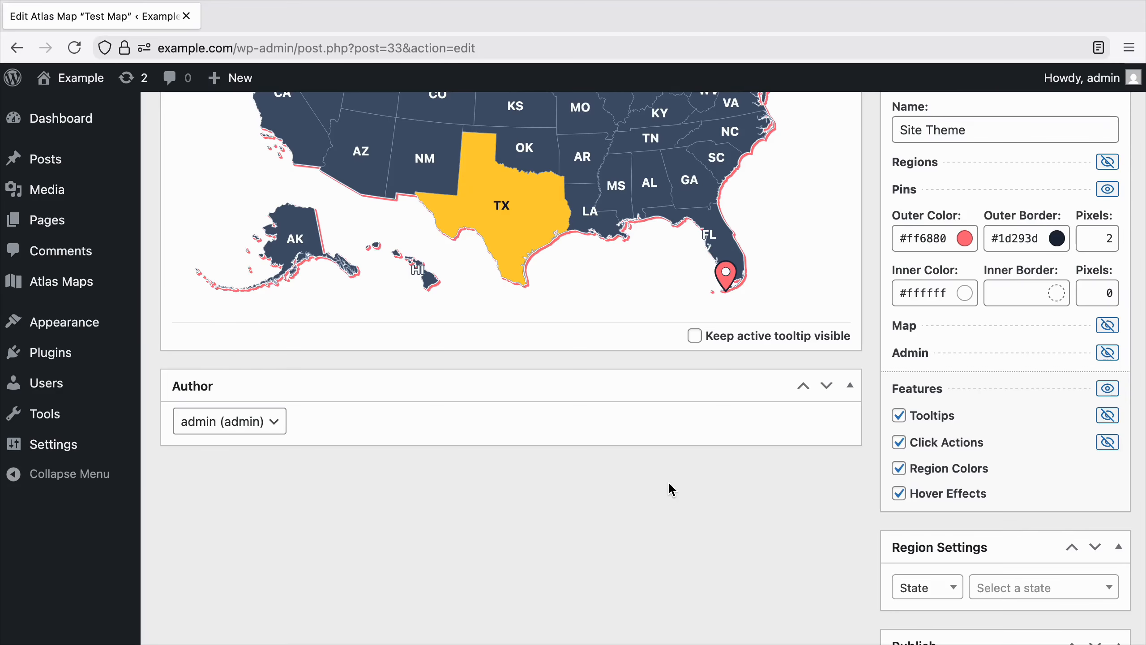
Give the Site Theme pins a 1-pixel inner border, reusing the outer border color #1d293d.
double_click(1106, 295)
text(1)
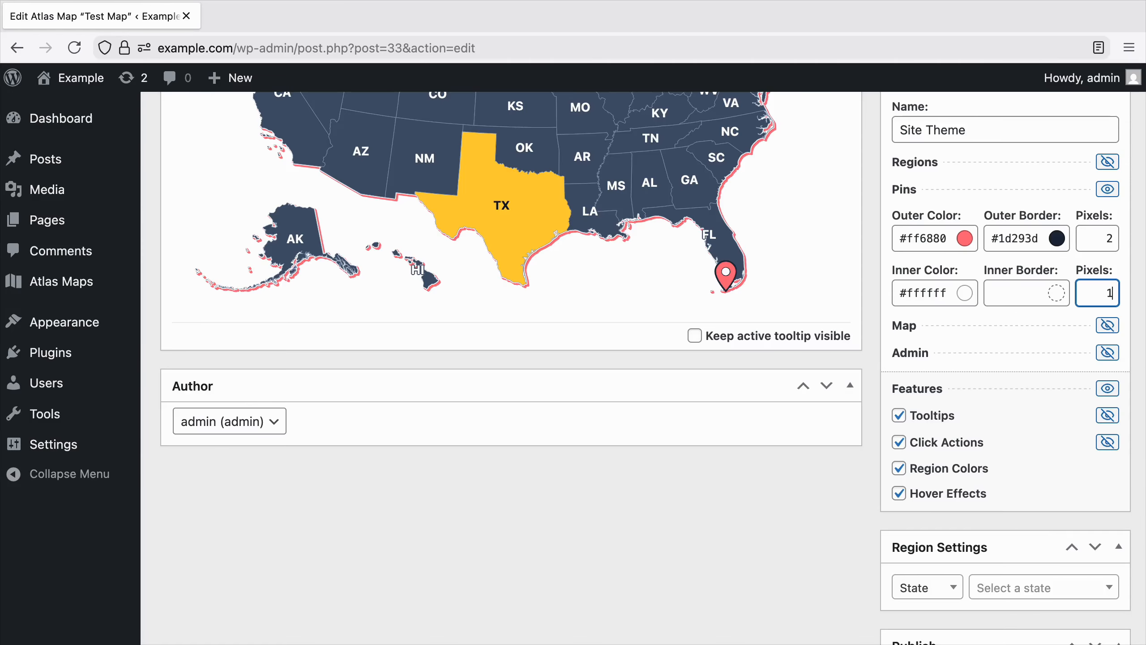
click(1015, 241)
key(ctrl+a)
key(ctrl+c)
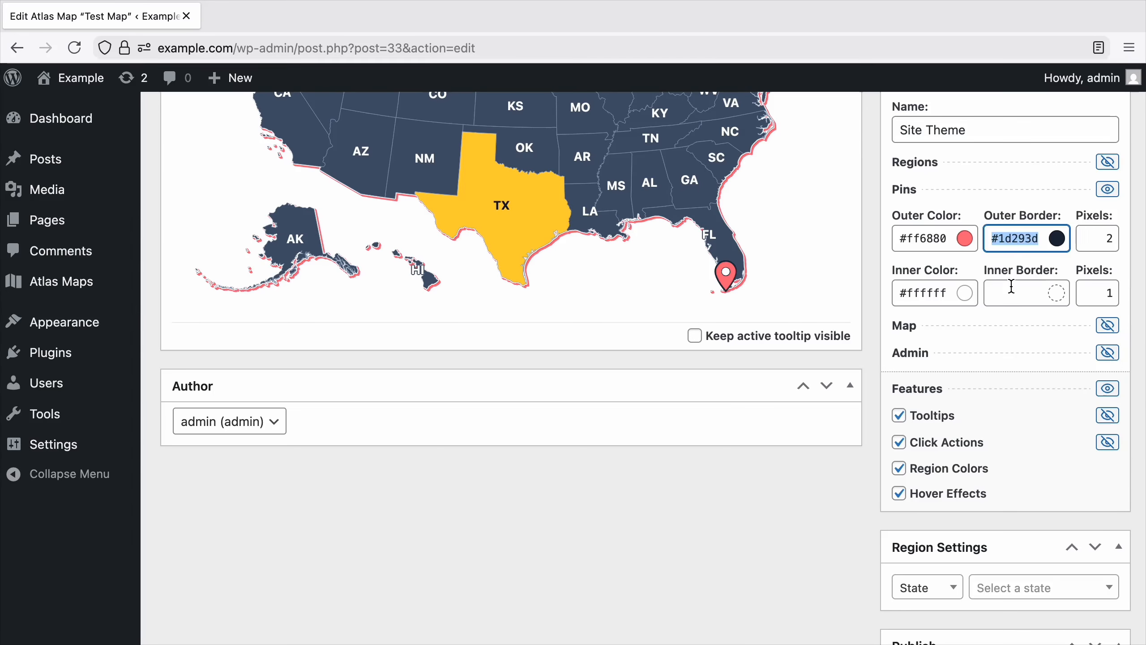
click(1012, 289)
key(ctrl+v)
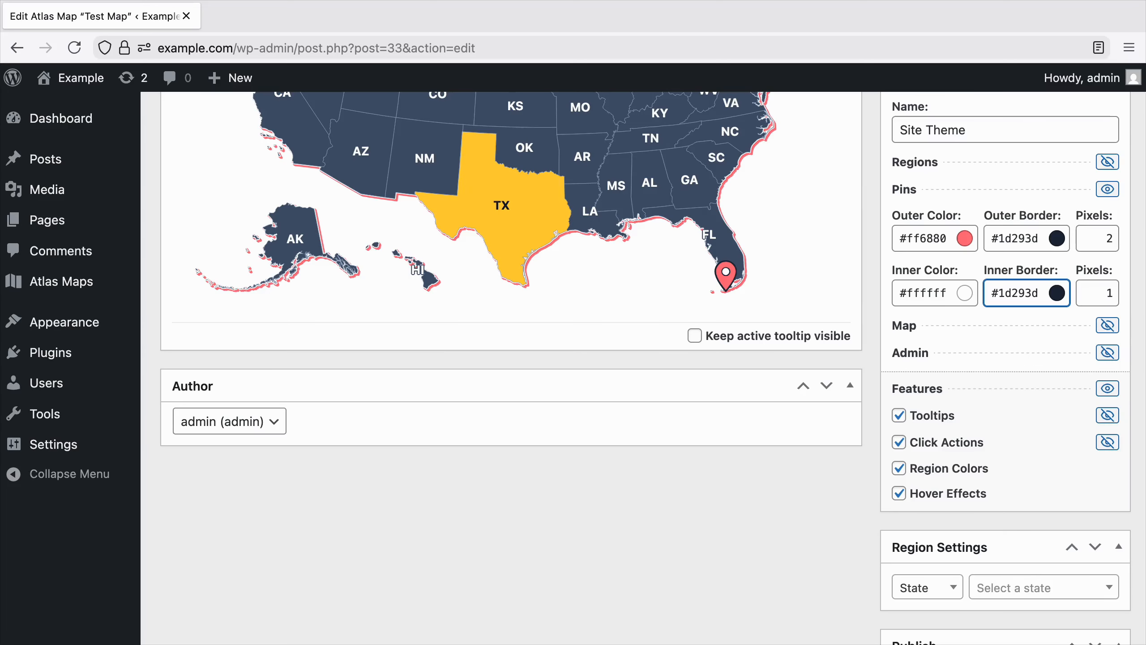
Update Test Map and check the custom Site Theme entry among the available themes, keeping it selected.
scroll(1012, 288, down, 5)
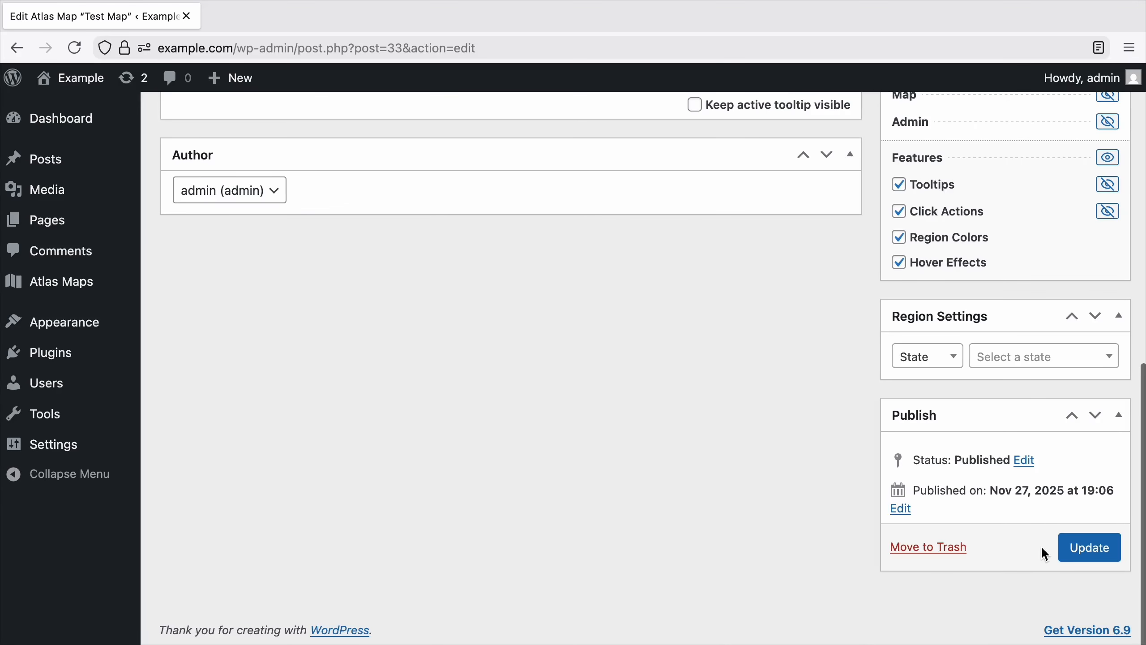
click(1084, 547)
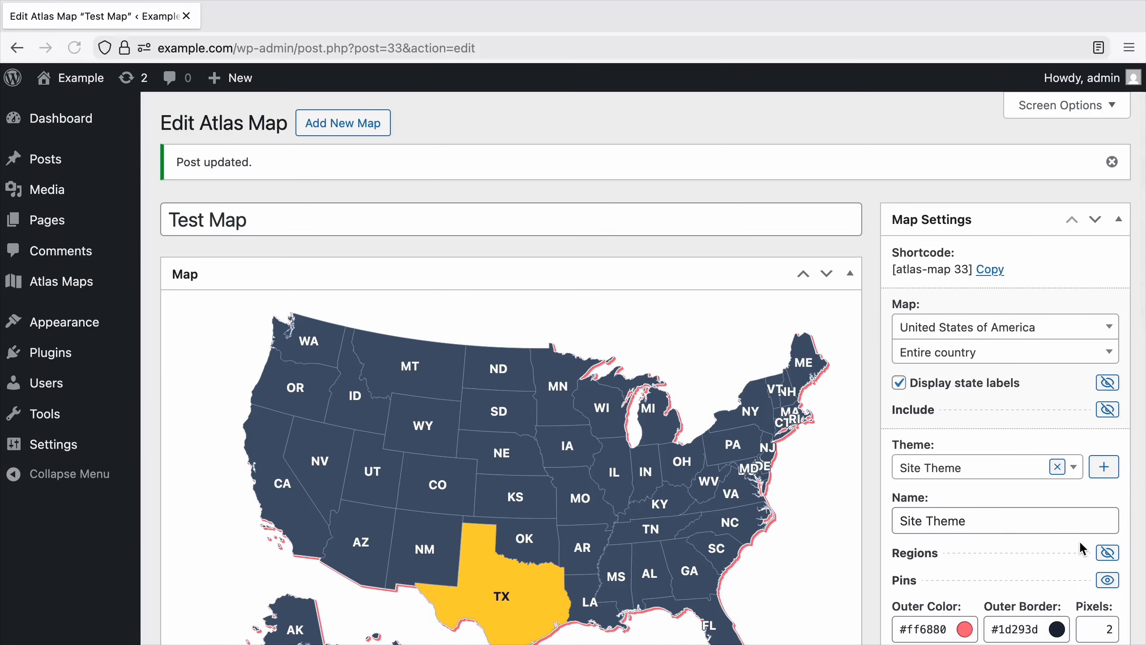
scroll(1079, 540, down, 3)
click(987, 344)
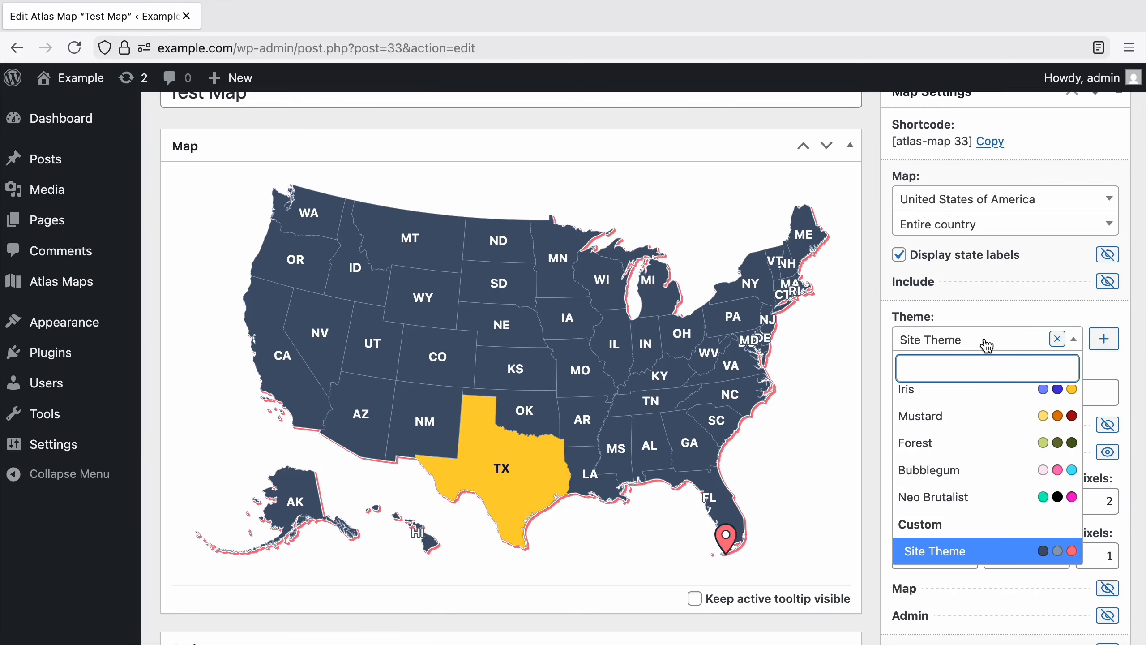
click(986, 341)
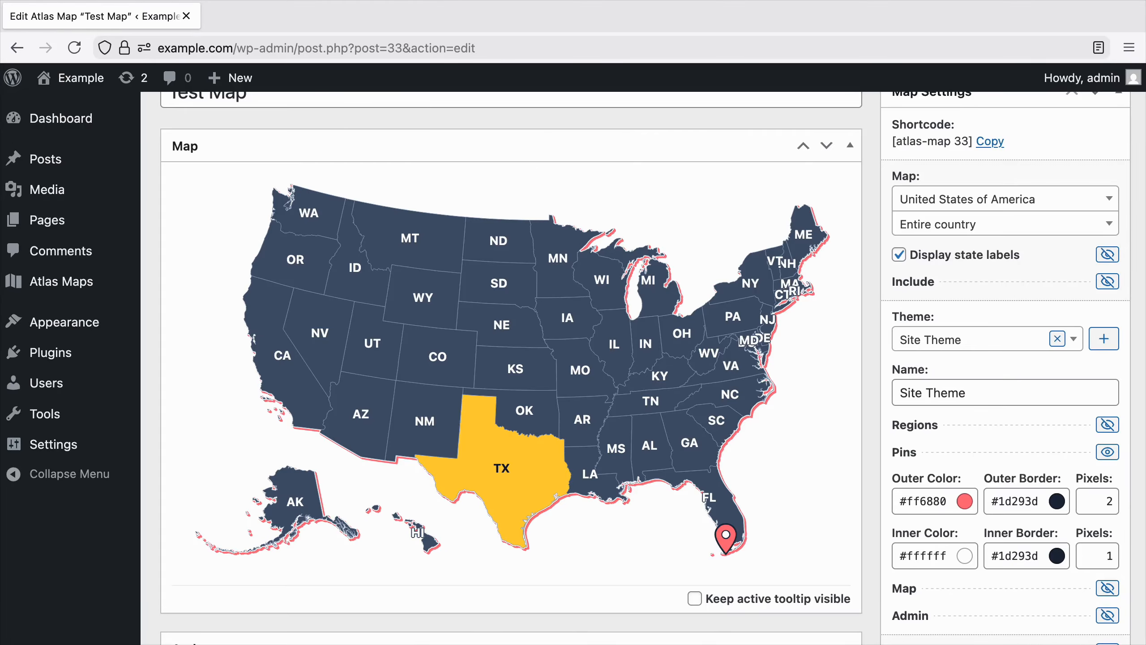